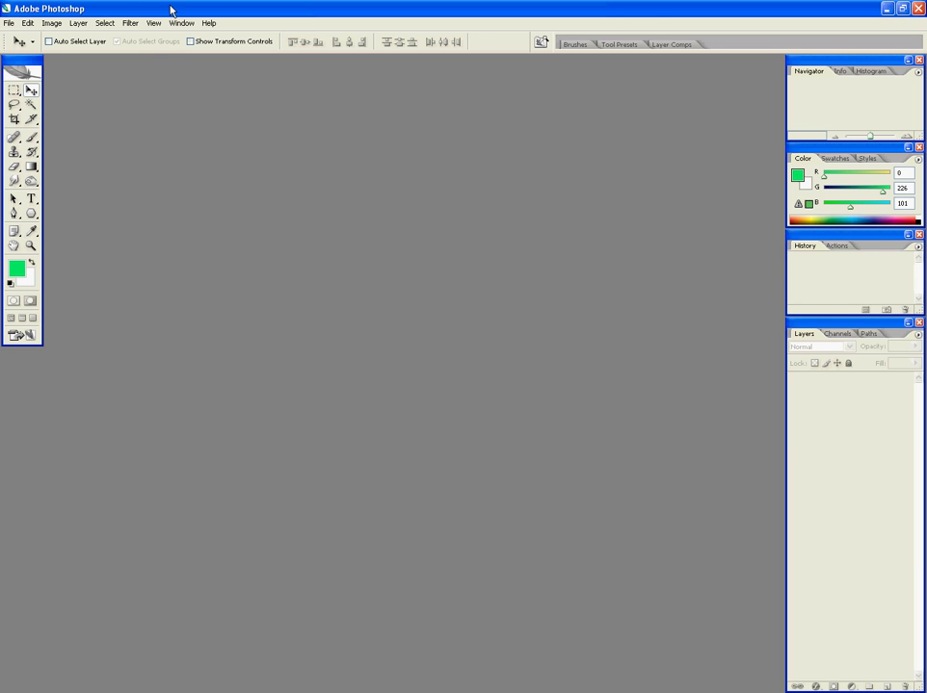
Set the new document's width and height to 500 pixels.
left_click(16, 24)
left_click(19, 36)
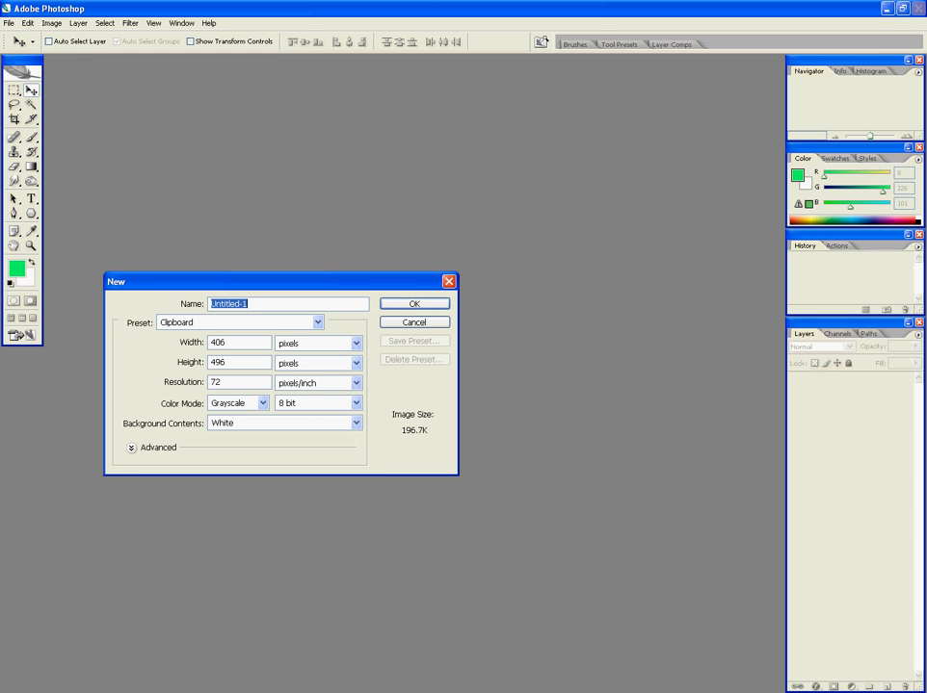
key("Escape")
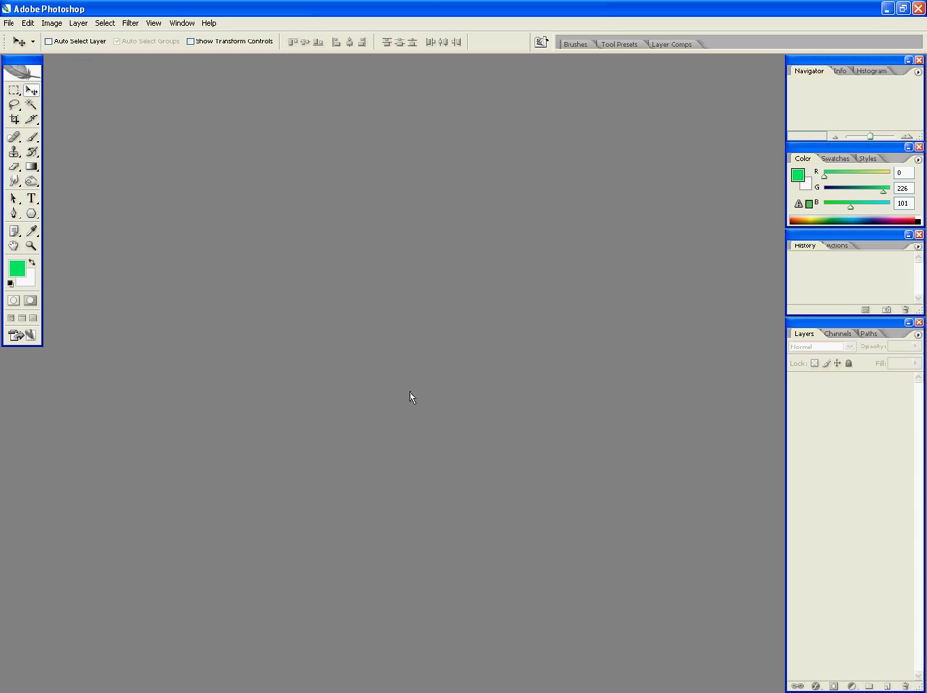
key("ctrl+n")
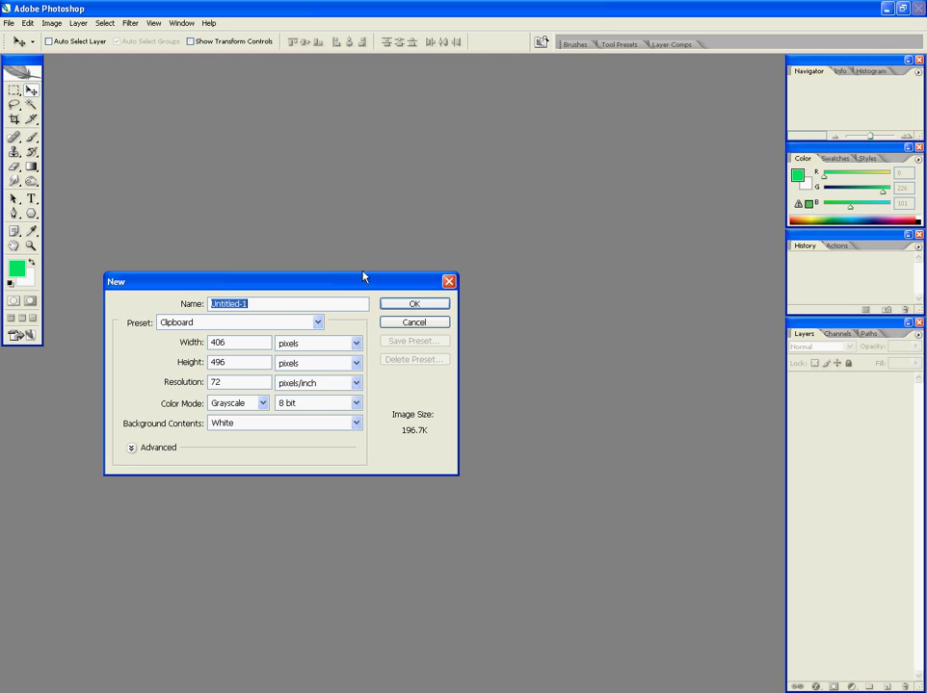
double_click(285, 308)
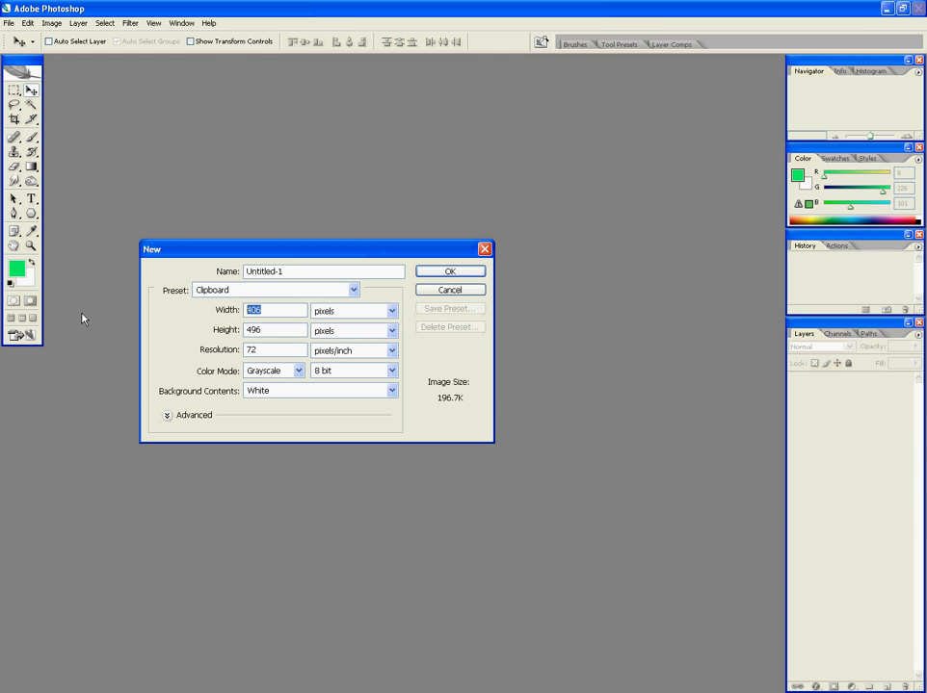
type("500")
key("Tab")
key("Tab")
type("500")
key("Tab")
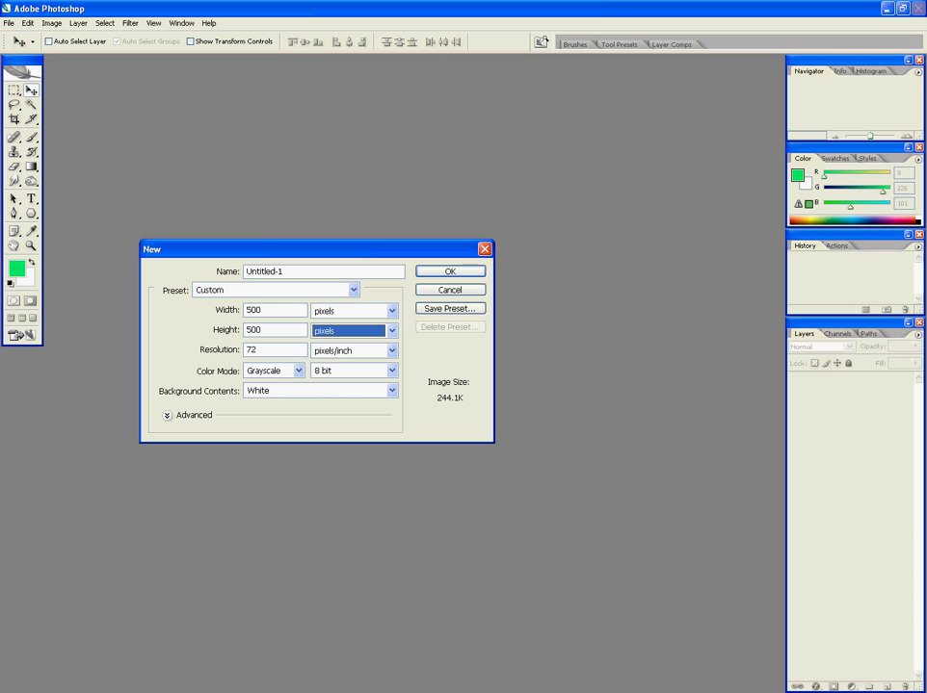
key("Tab")
key("Tab")
key("Tab")
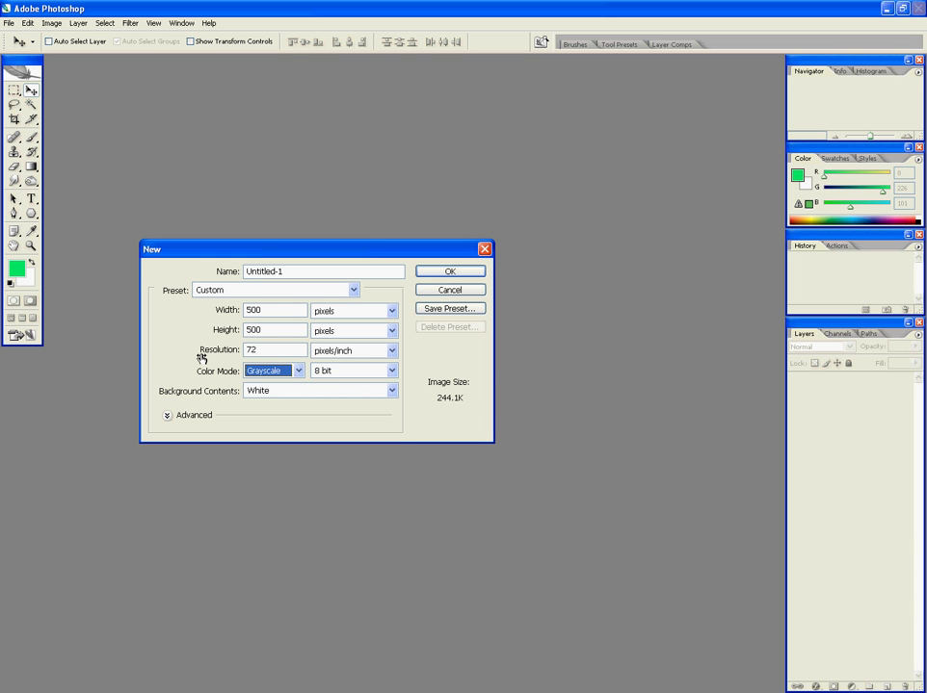
Choose RGB Color, 16 bit and a White background, then create the document.
key("Down")
key("Down")
key("Up")
left_click(298, 371)
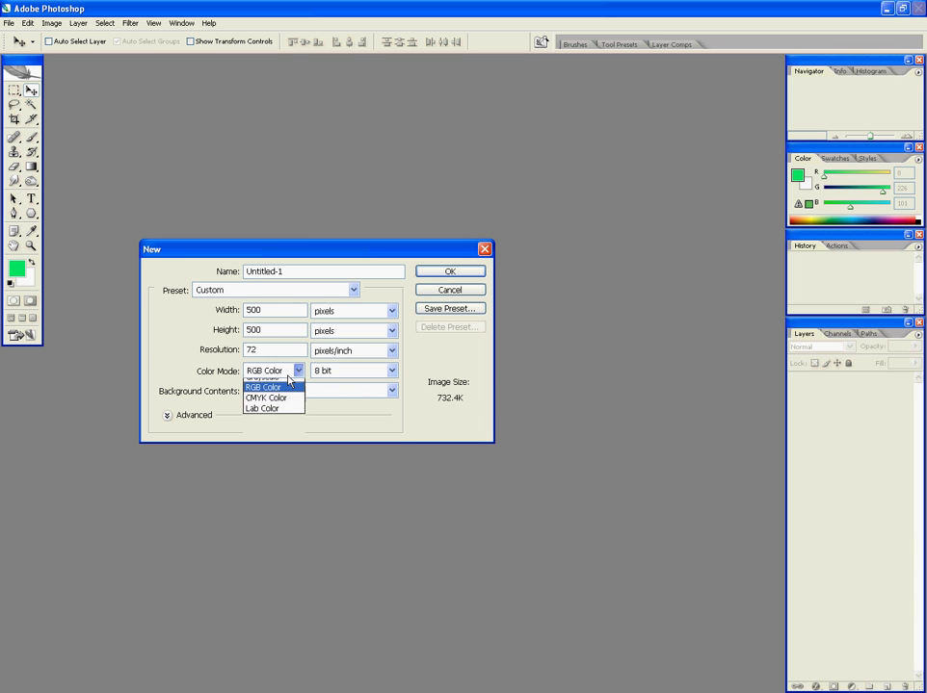
left_click(275, 405)
left_click(351, 370)
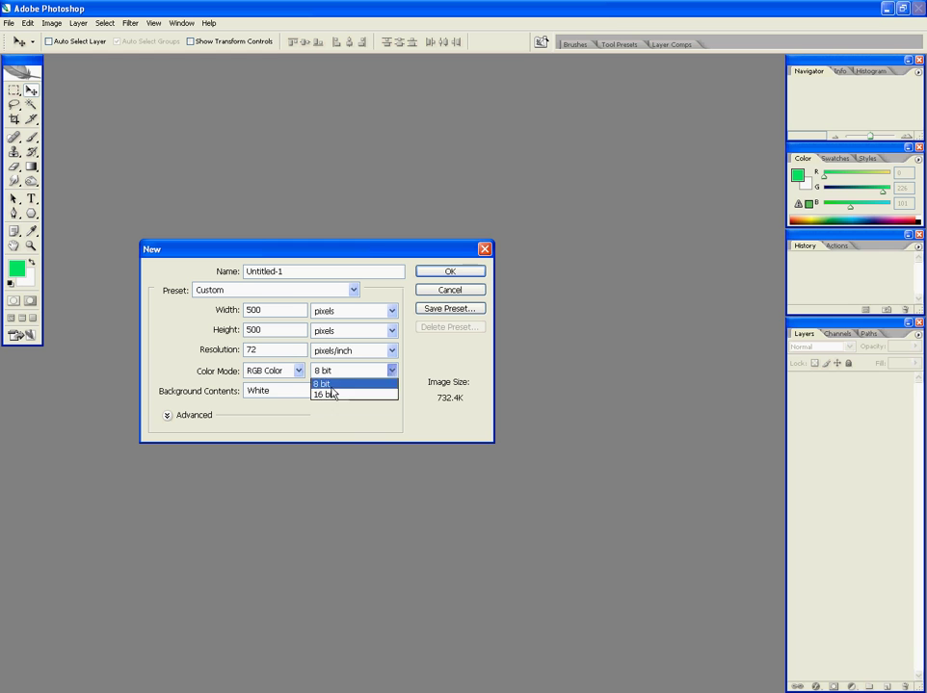
left_click(337, 411)
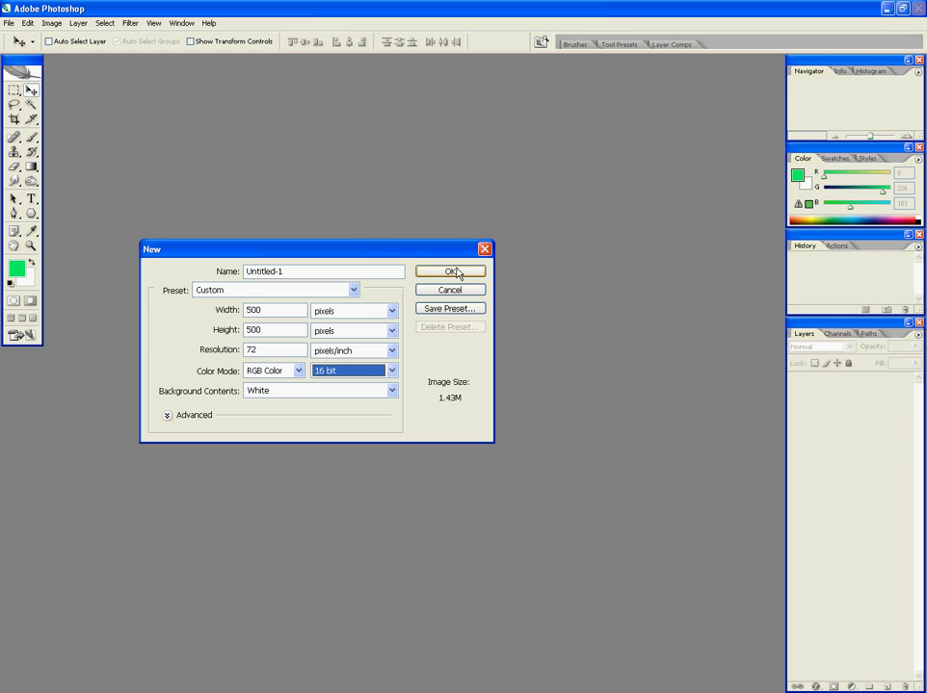
left_click(278, 394)
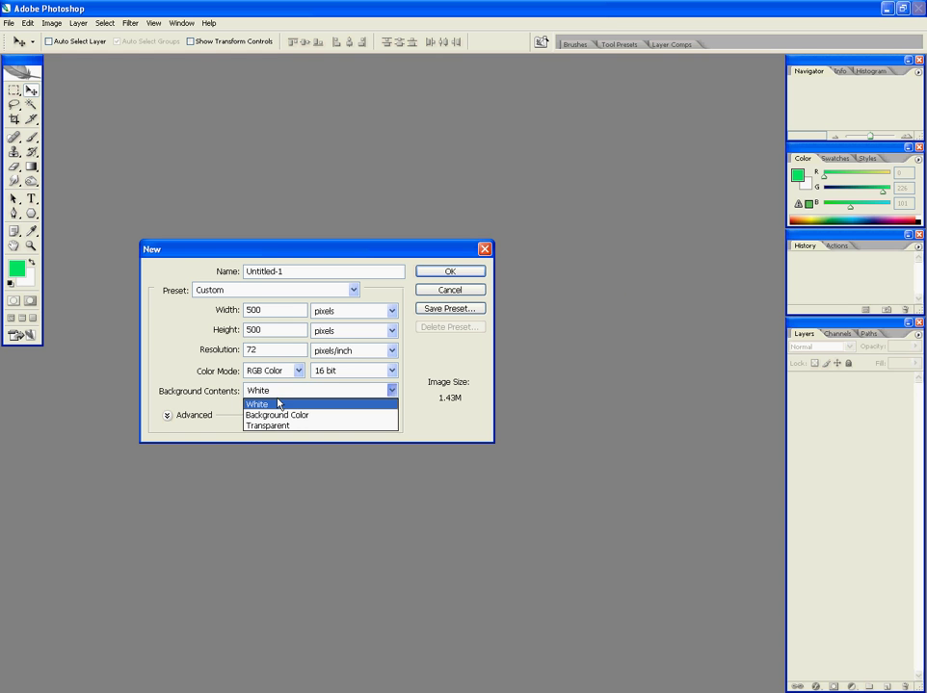
left_click(287, 403)
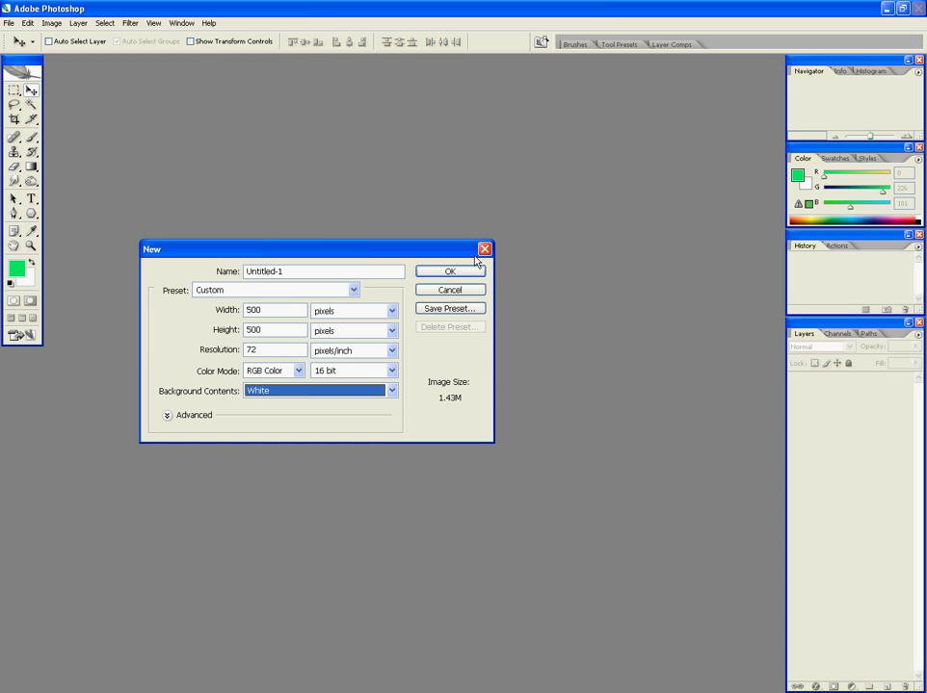
left_click(473, 276)
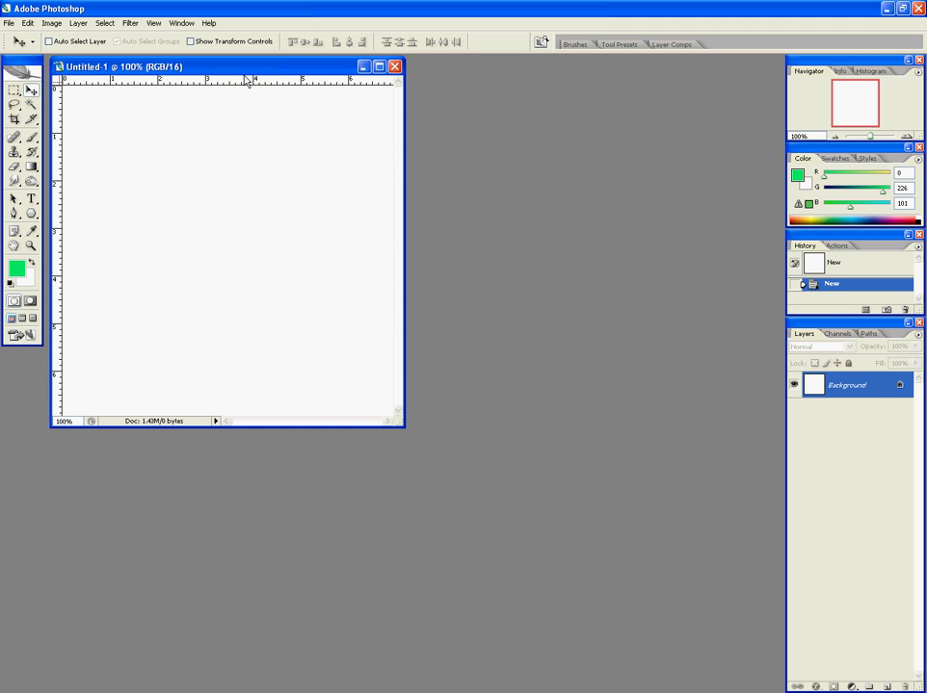
Centre the document window, switch to Full Screen Mode with Menu Bar, and pan the canvas slightly.
left_click_drag(239, 75, 431, 198)
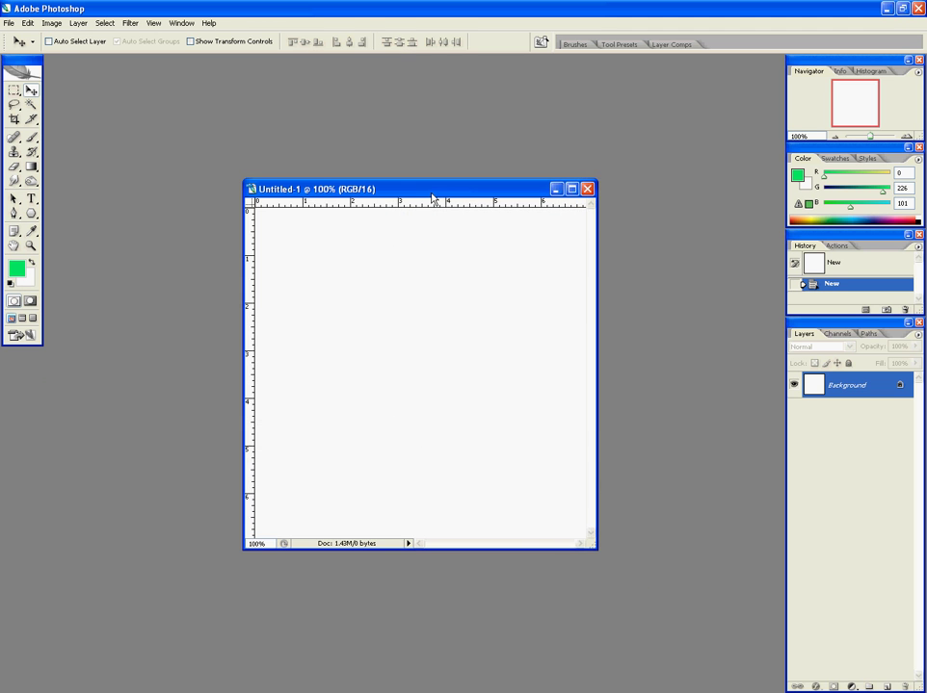
key("f")
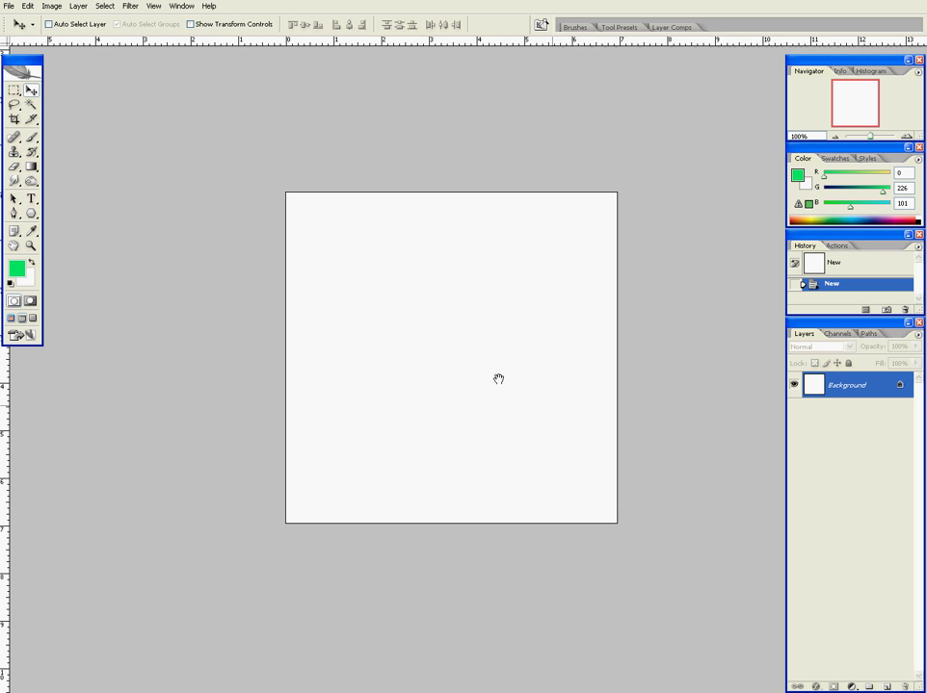
left_click_drag(498, 378, 493, 375)
left_click(460, 268)
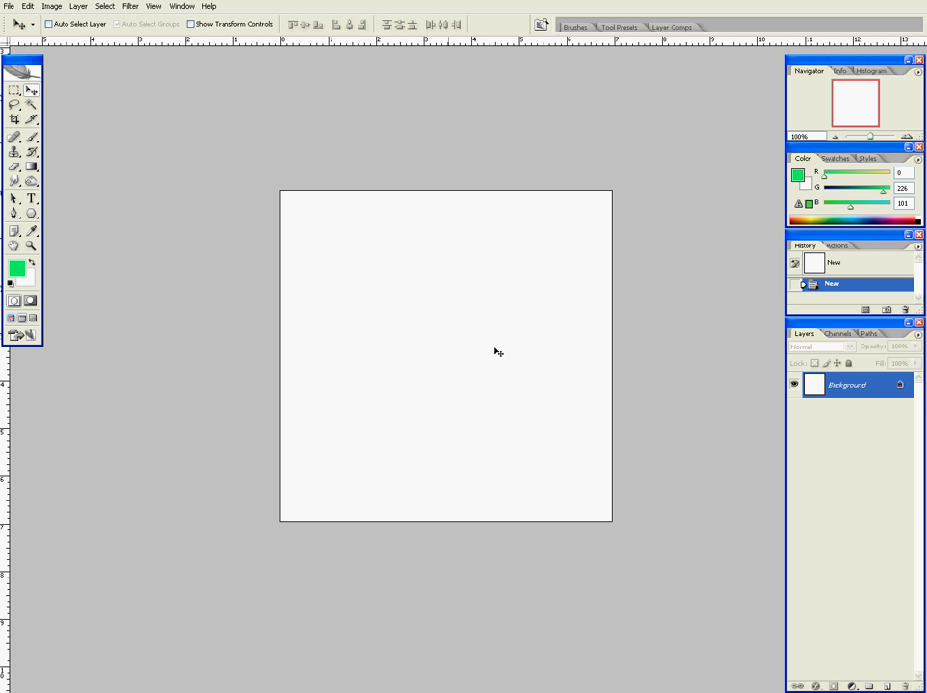
left_click_drag(534, 349, 523, 343)
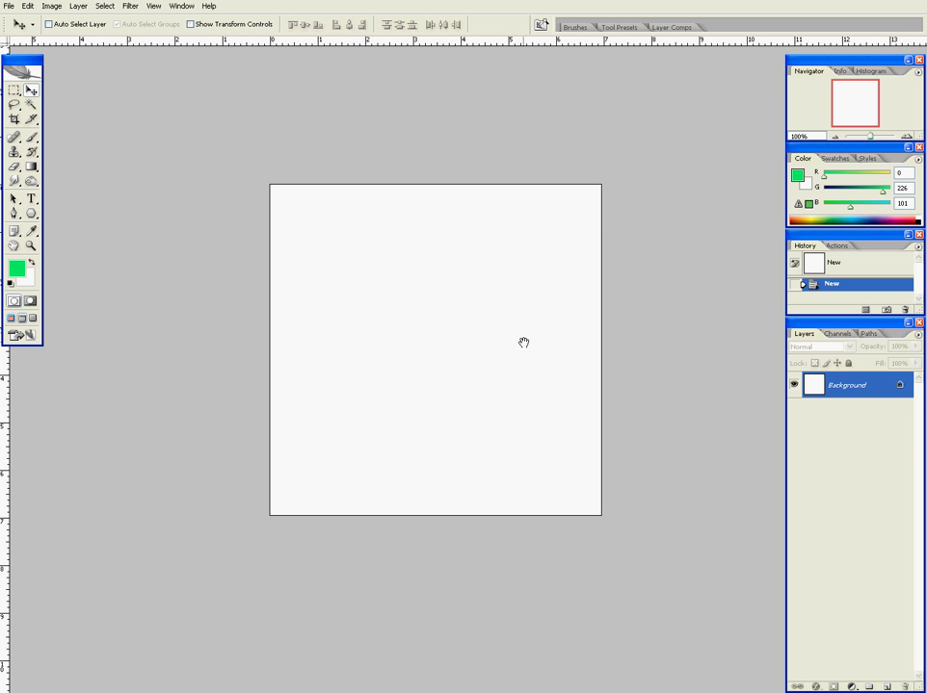
Undo the quickly added layer and bring up the New Layer dialog for Layer 1.
left_click(886, 686)
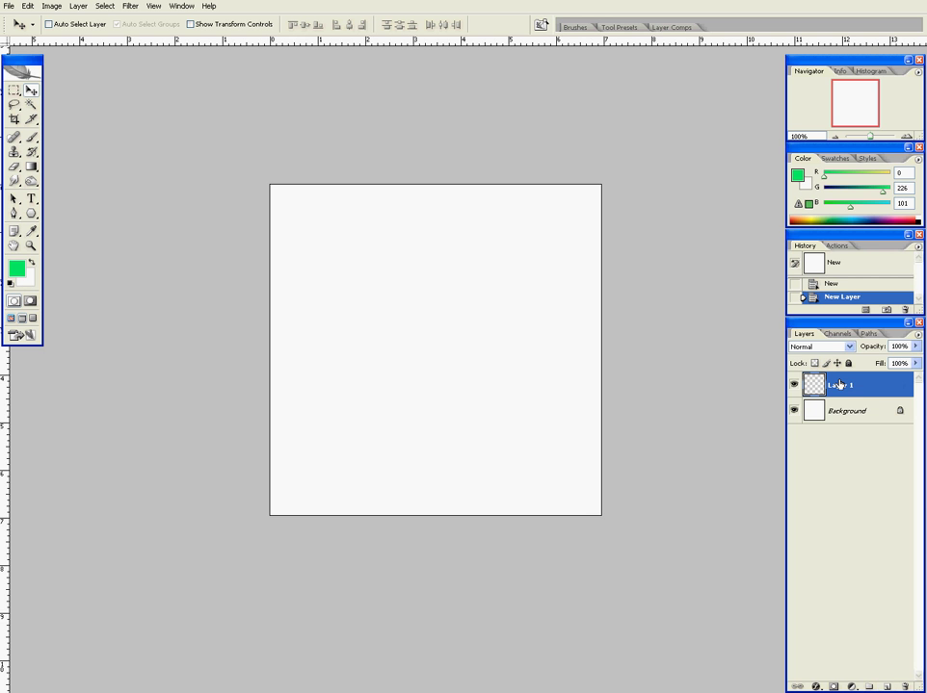
key("ctrl+z")
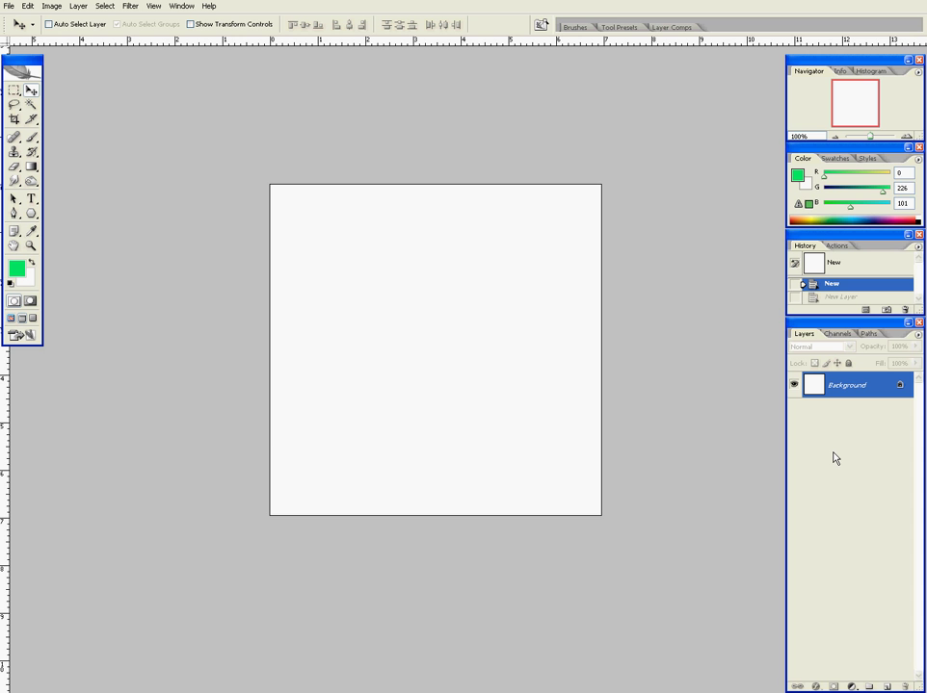
key("ctrl+shift+n")
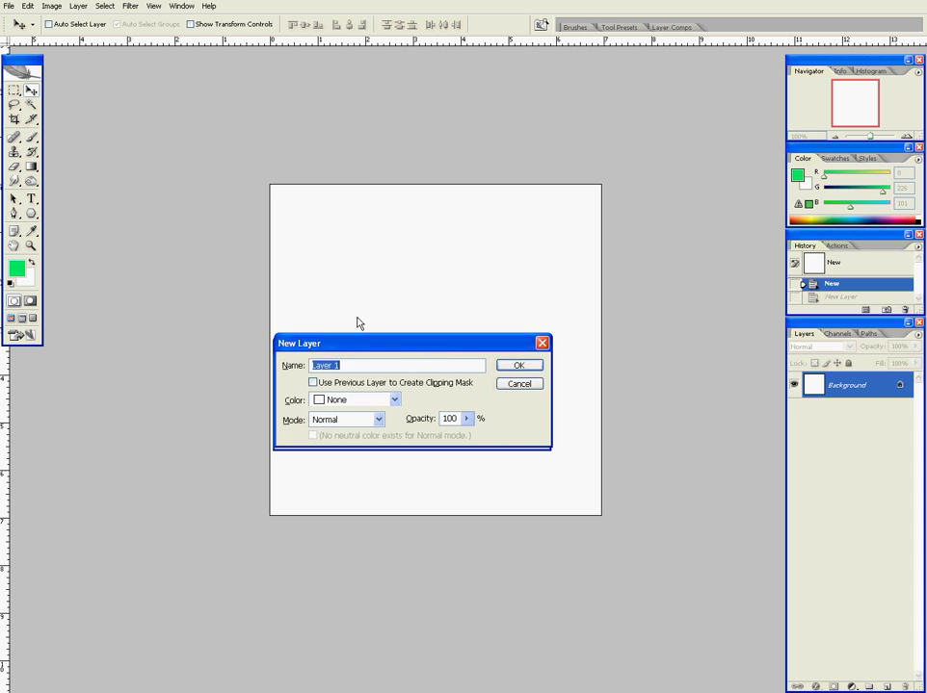
left_click_drag(331, 345, 364, 327)
left_click(356, 326)
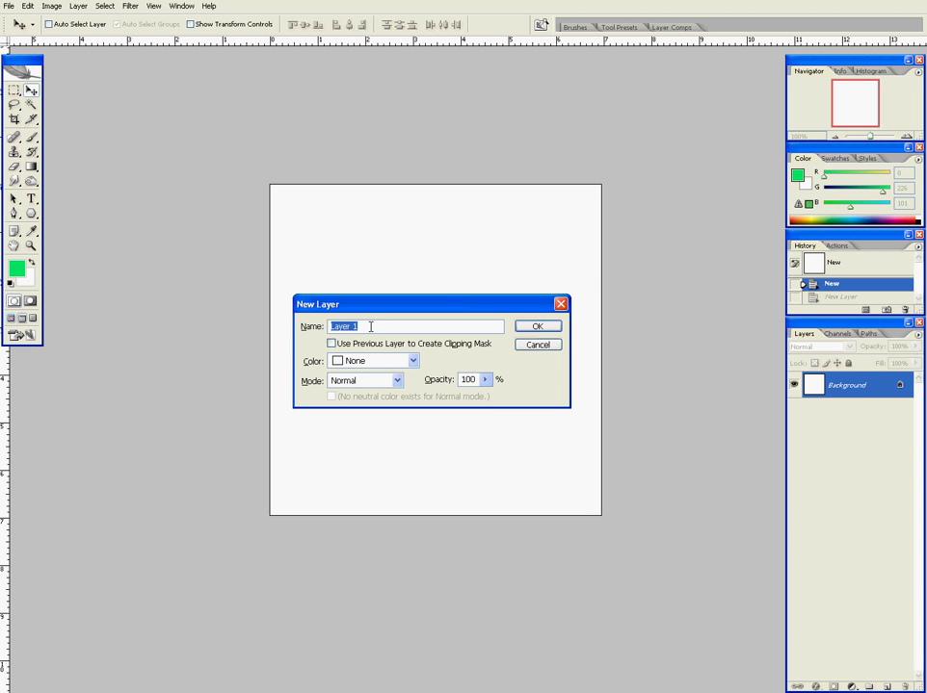
left_click_drag(347, 306, 336, 330)
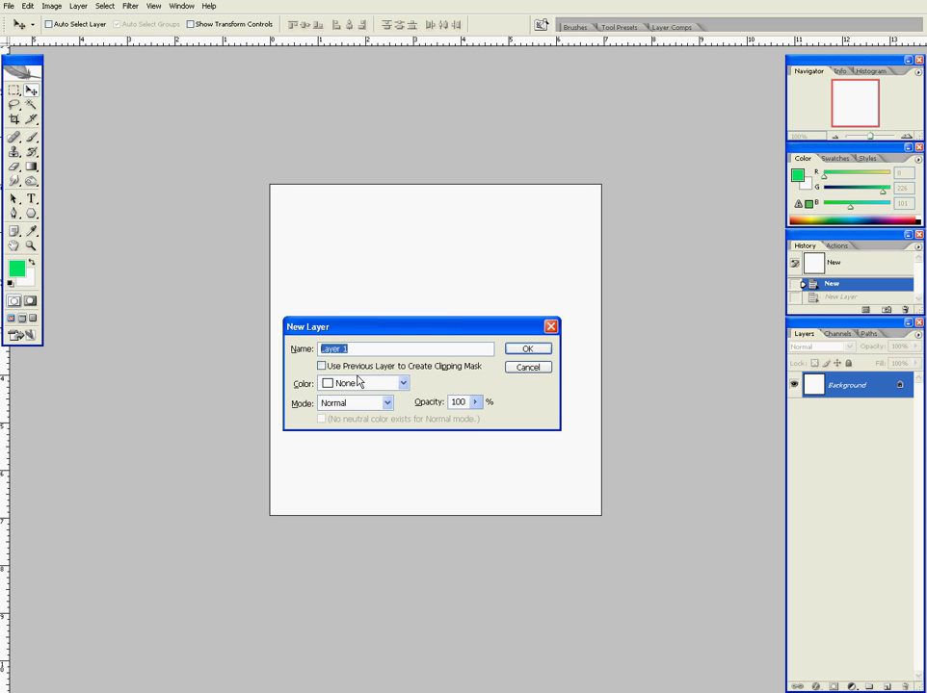
Set Layer 1's colour label to Red, keeping Normal blend mode.
left_click(346, 384)
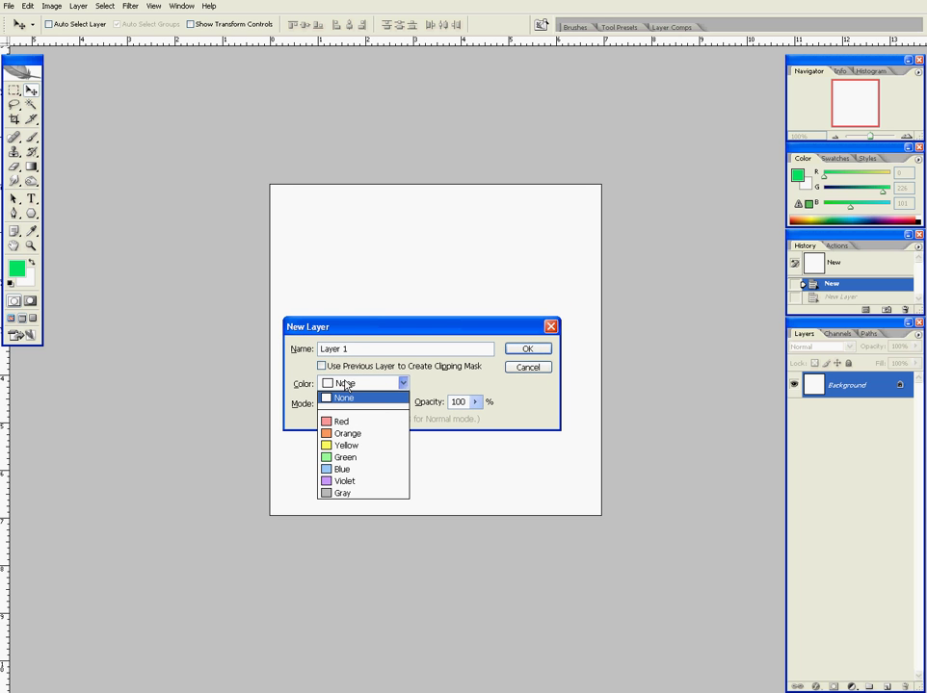
left_click(378, 427)
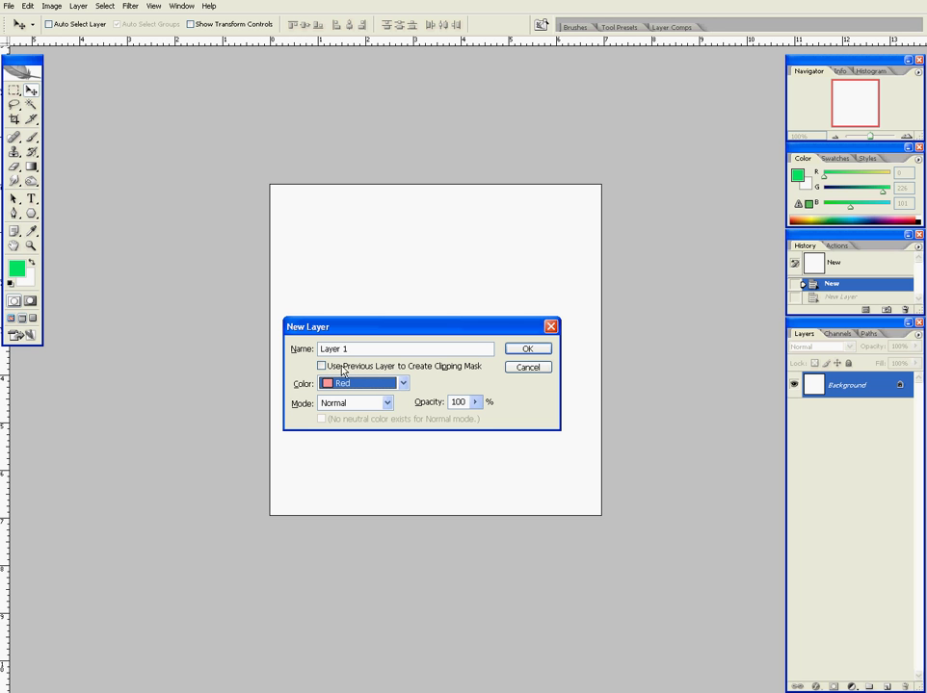
left_click(362, 404)
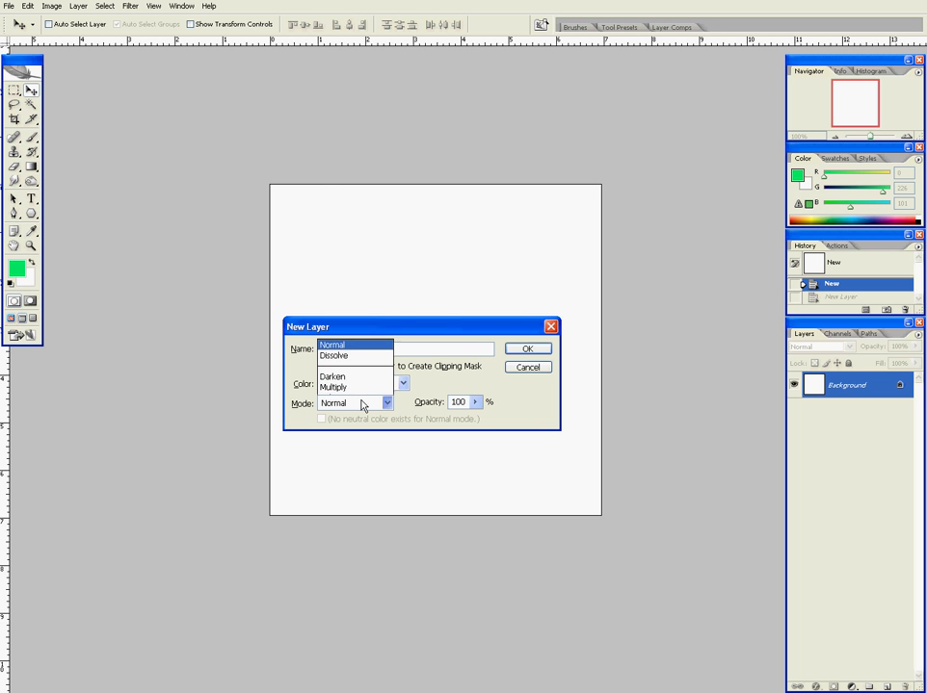
key("Escape")
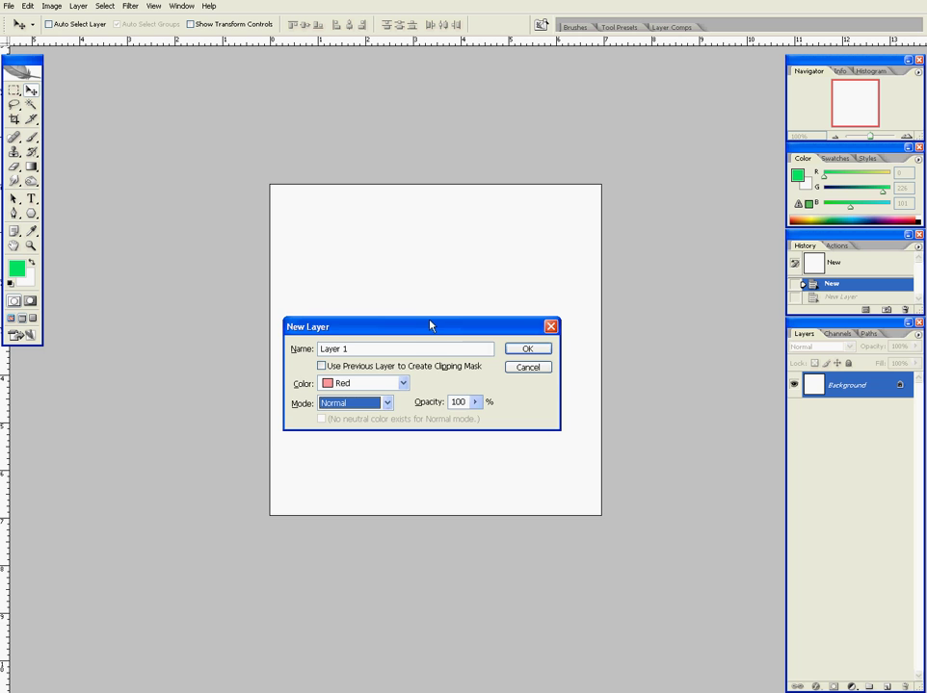
left_click_drag(430, 325, 415, 337)
left_click(513, 363)
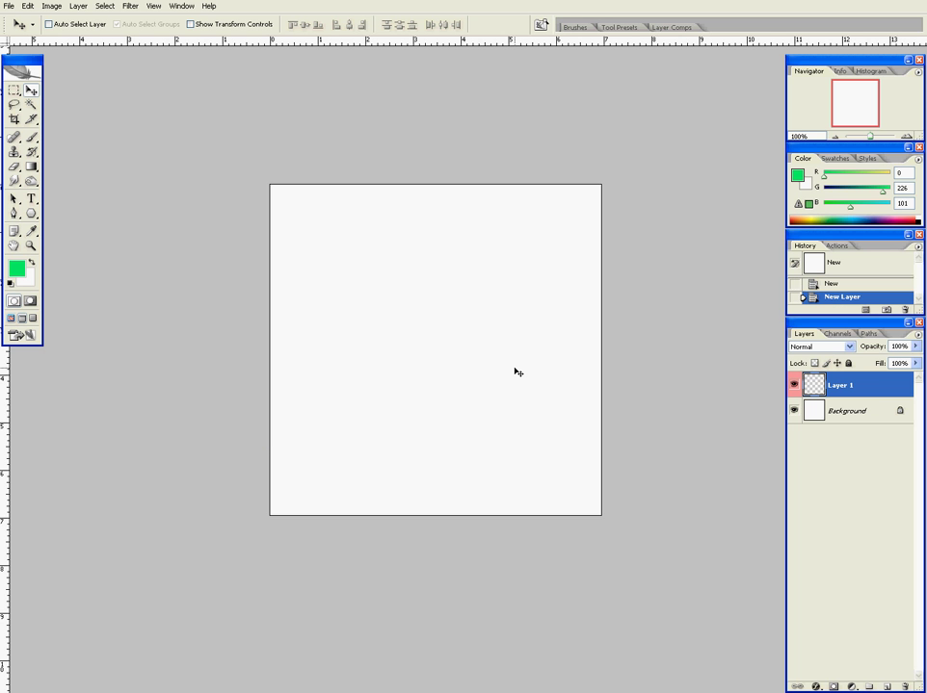
left_click(831, 412)
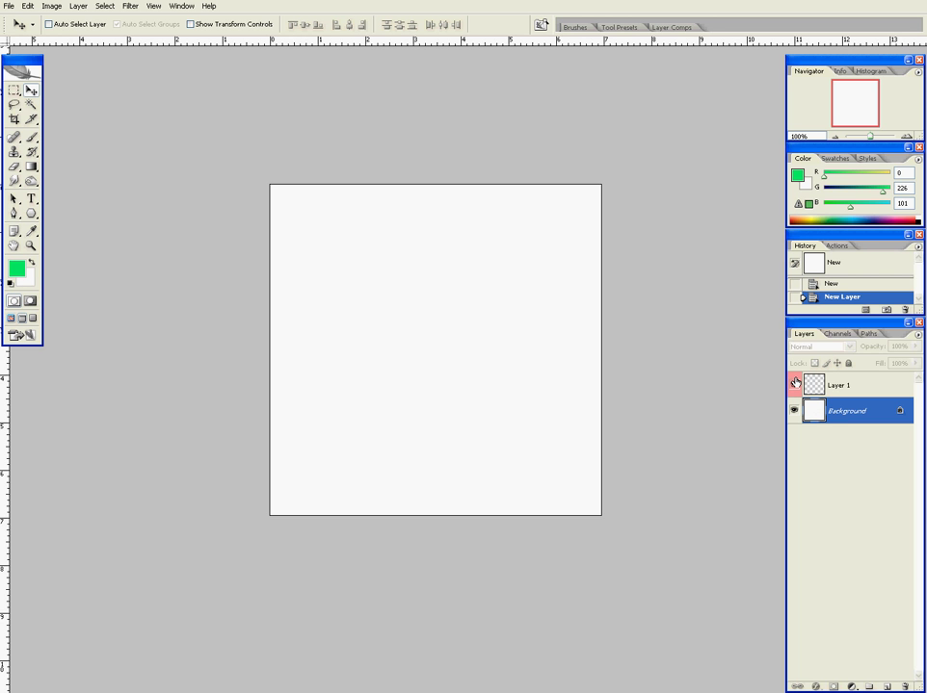
left_click(840, 384)
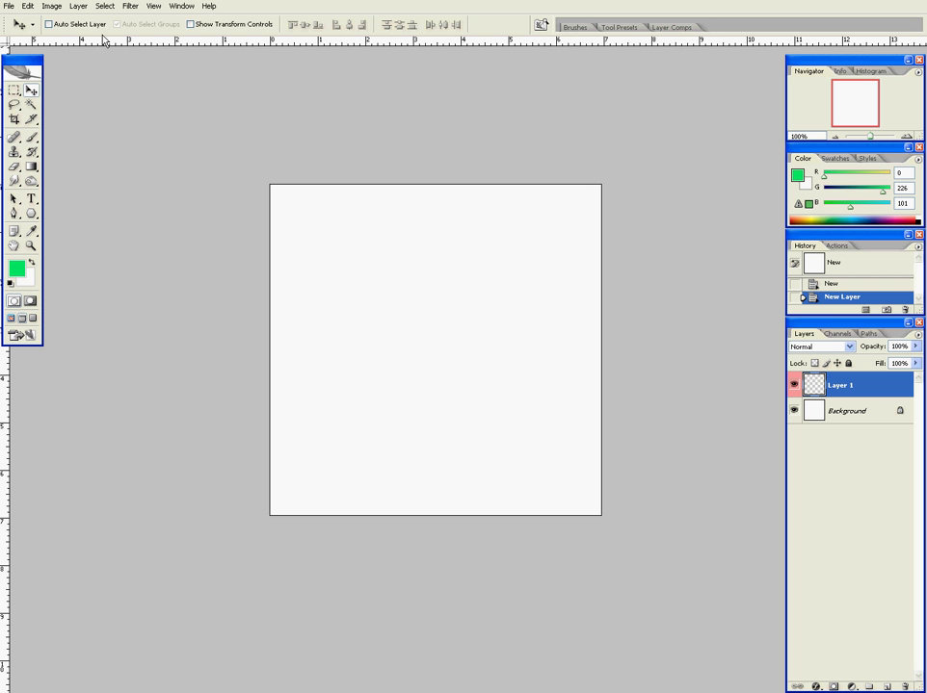
Select the regular Brush Tool and set the foreground colour to brown #a47c0f.
key("b")
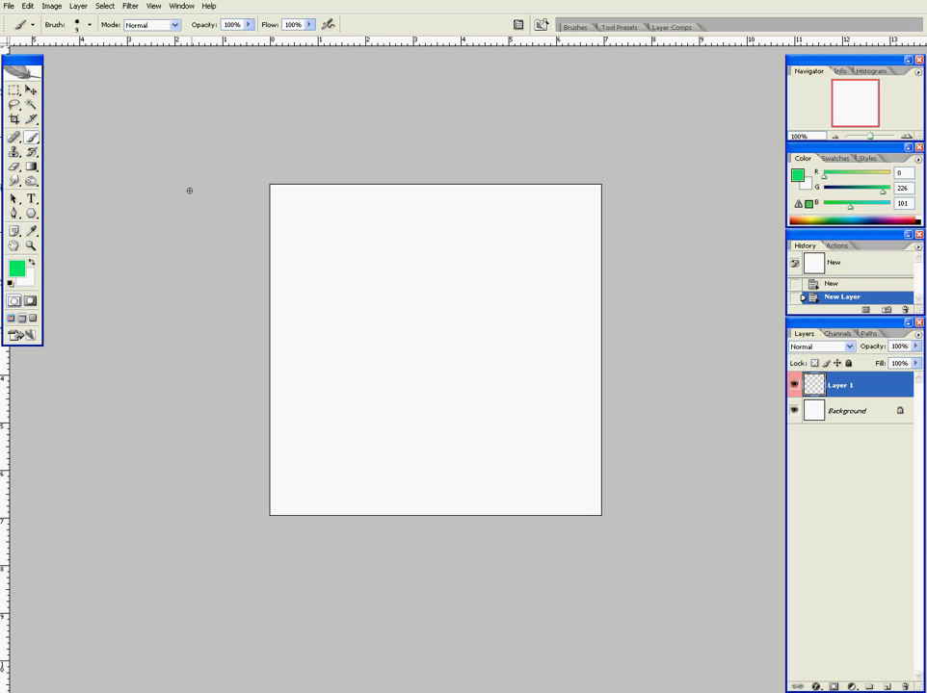
left_click(30, 145)
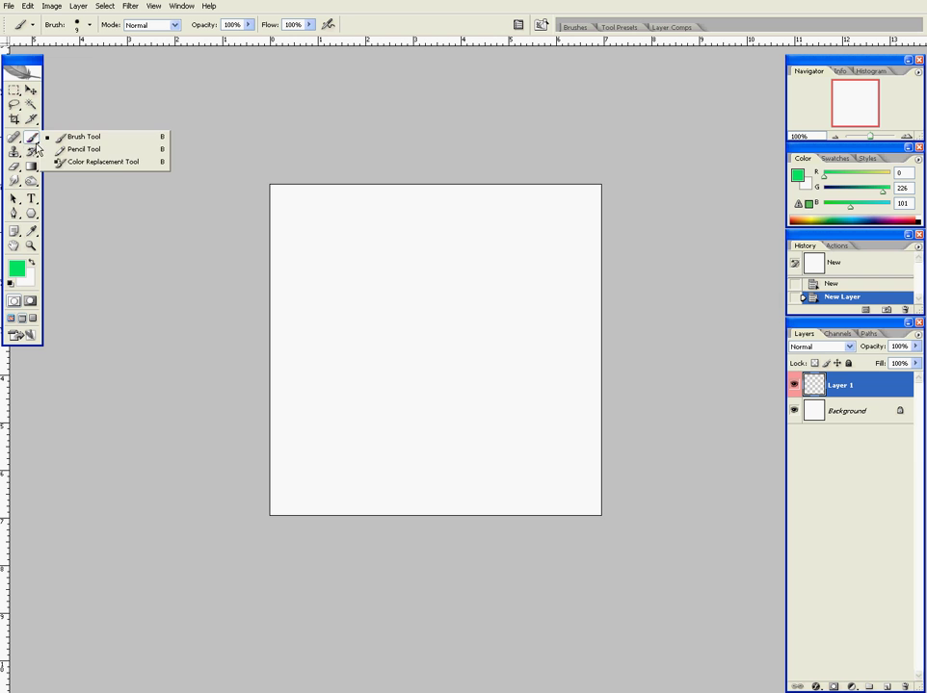
left_click(120, 137)
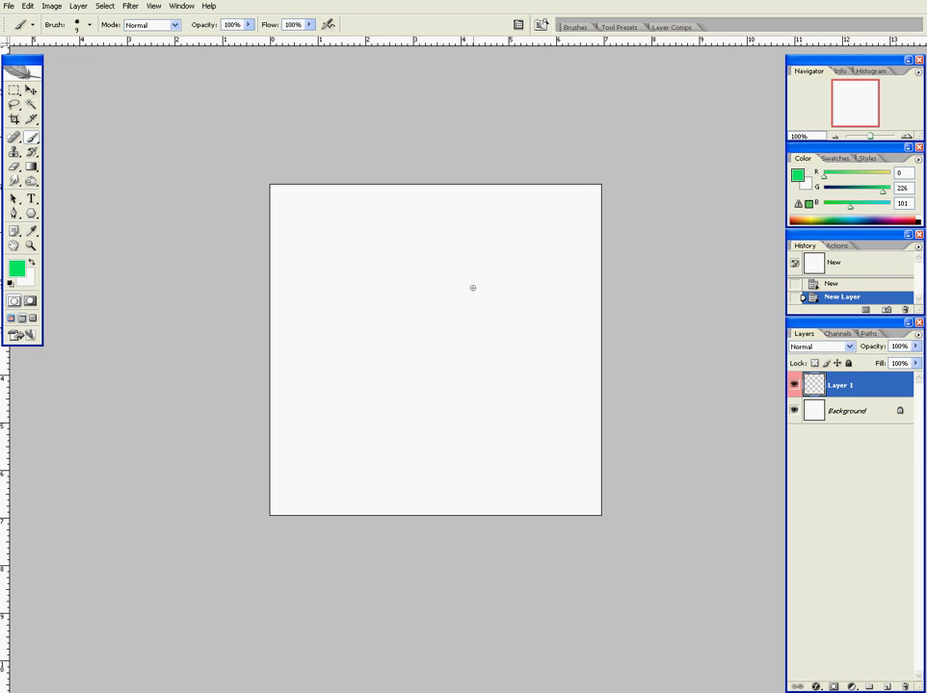
left_click(16, 269)
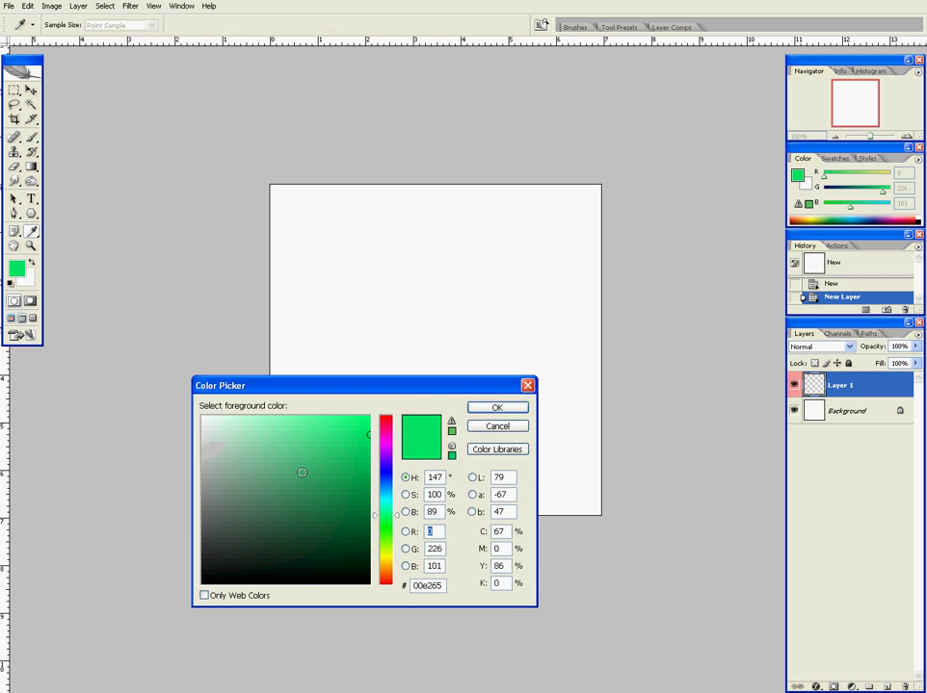
left_click(303, 470)
left_click_drag(295, 477, 202, 584)
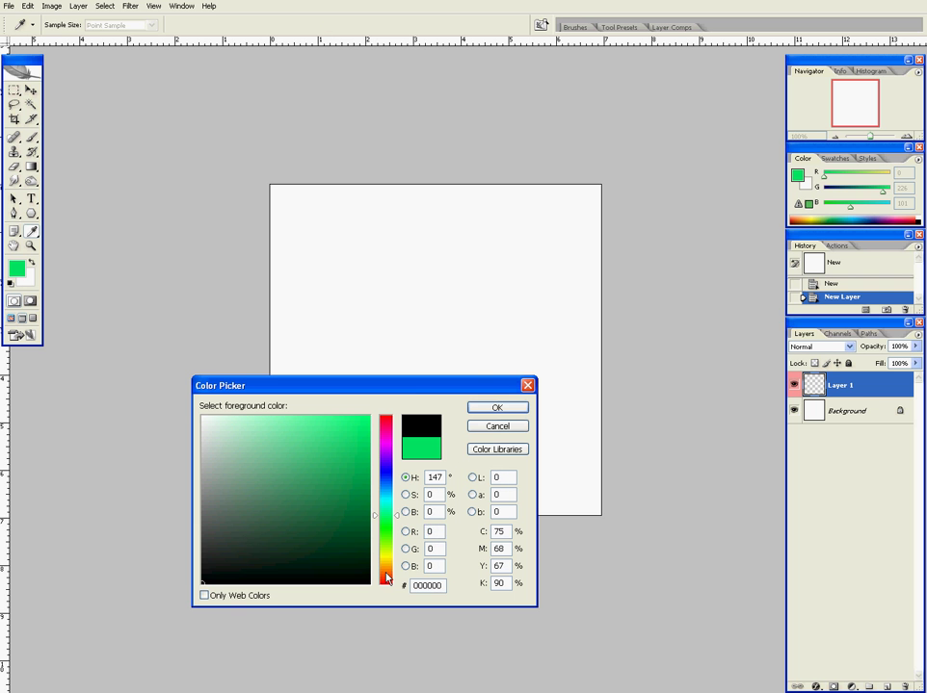
left_click(386, 561)
left_click(387, 564)
left_click(361, 460)
left_click(354, 476)
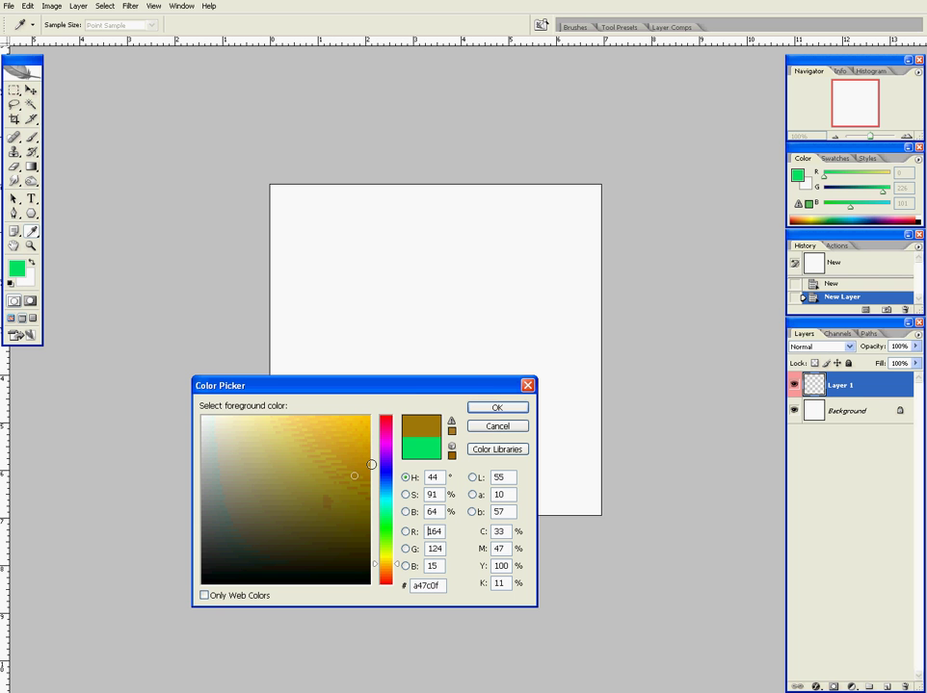
left_click(516, 408)
Paint two brown zigzag strokes across the canvas on Layer 1.
key("b")
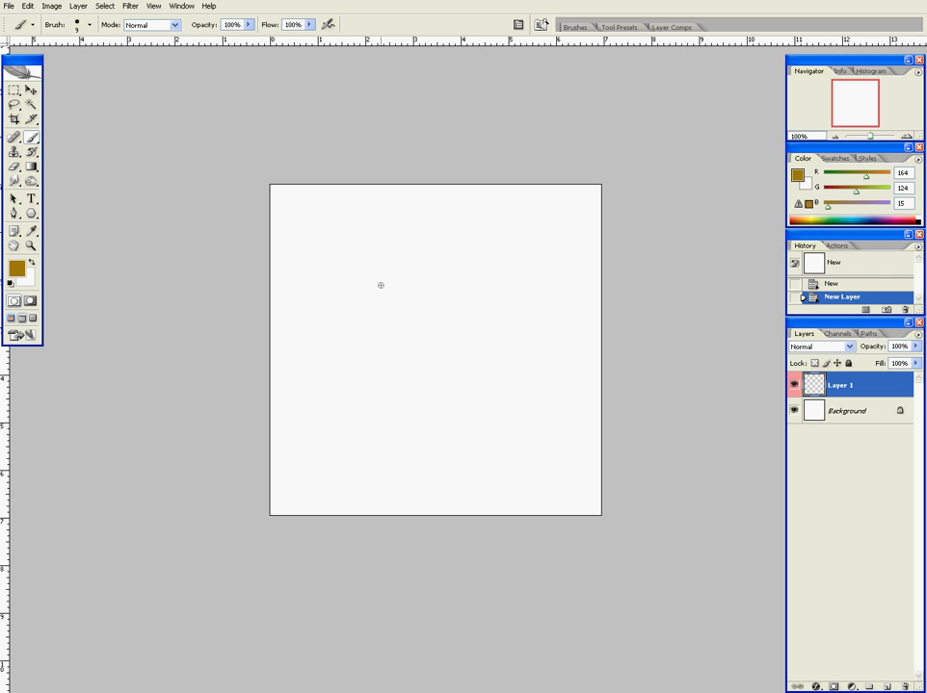
mouse_move(326, 275)
left_mouse_down()
mouse_move(298, 354)
mouse_move(428, 337)
mouse_move(424, 423)
mouse_move(501, 453)
left_mouse_up()
mouse_move(304, 205)
left_mouse_down()
mouse_move(428, 253)
mouse_move(433, 395)
left_mouse_up()
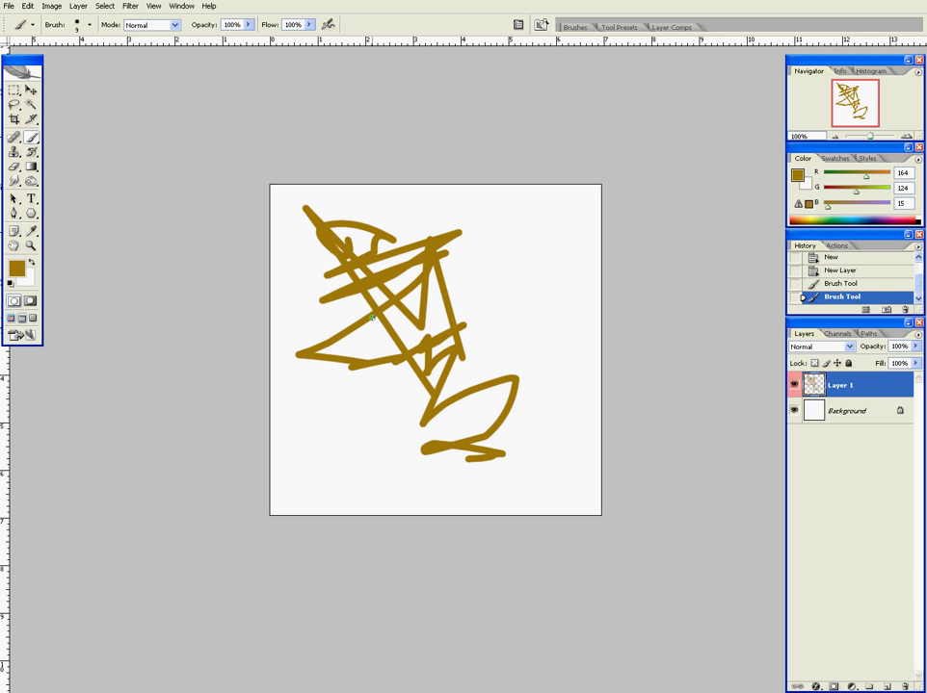
Switch between Layer 1 and Background several times, ending with Background active for the Brush.
key("v")
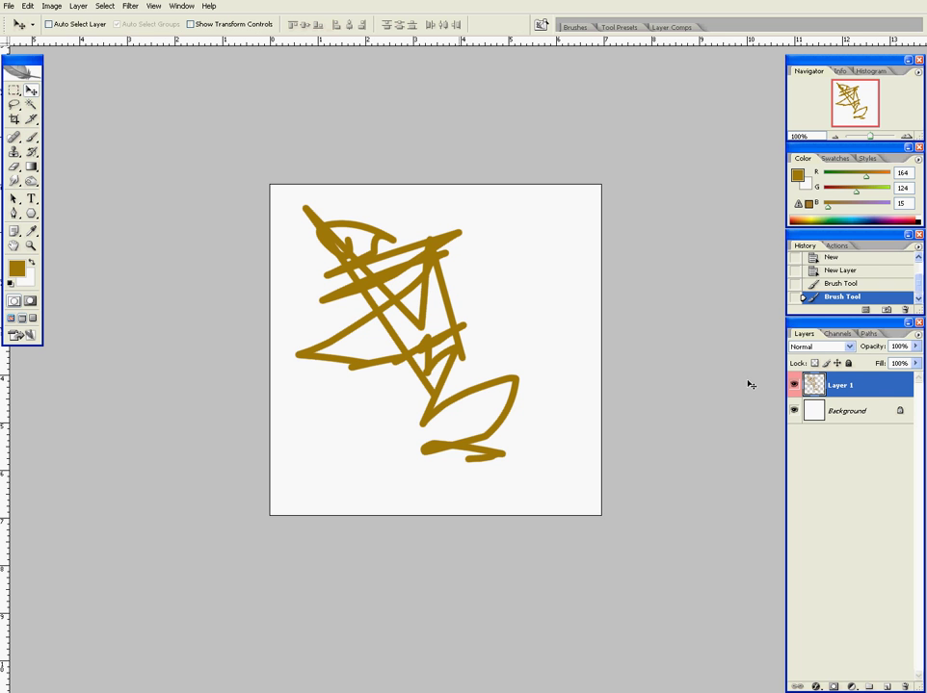
left_click(860, 408)
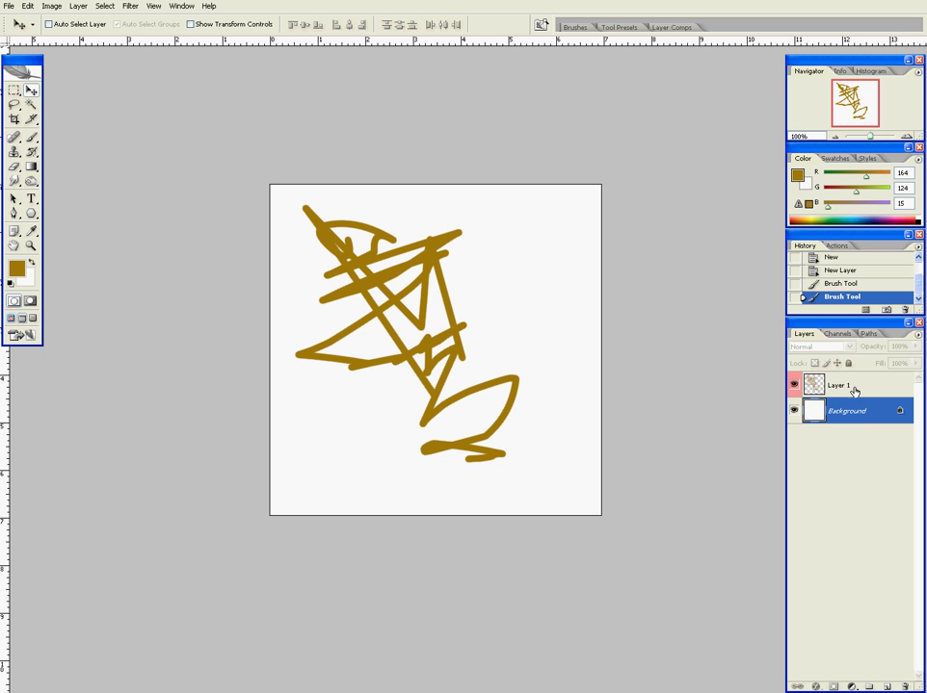
left_click(855, 387)
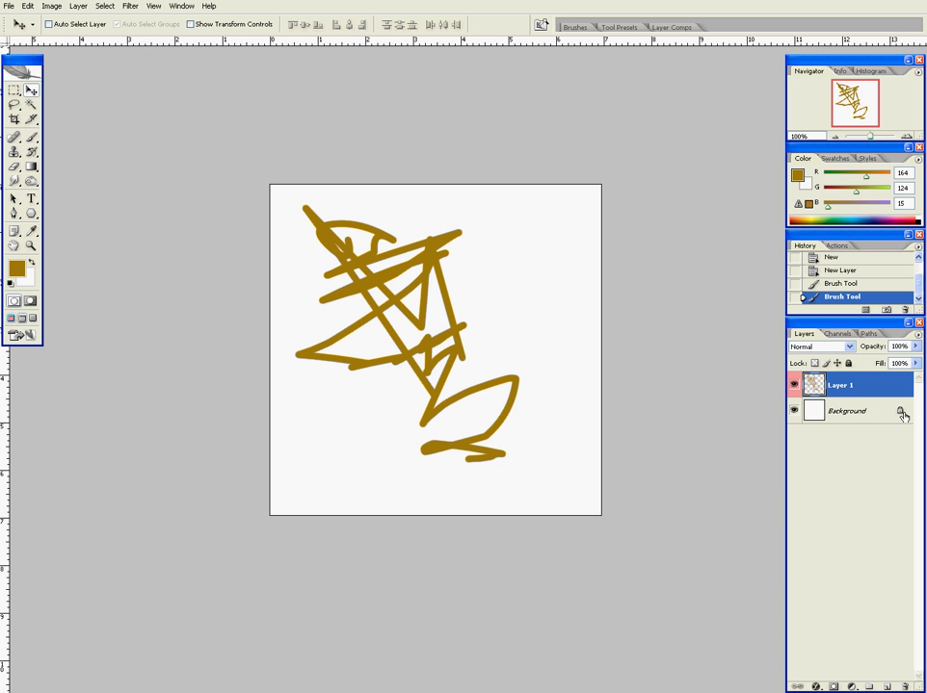
left_click(862, 412)
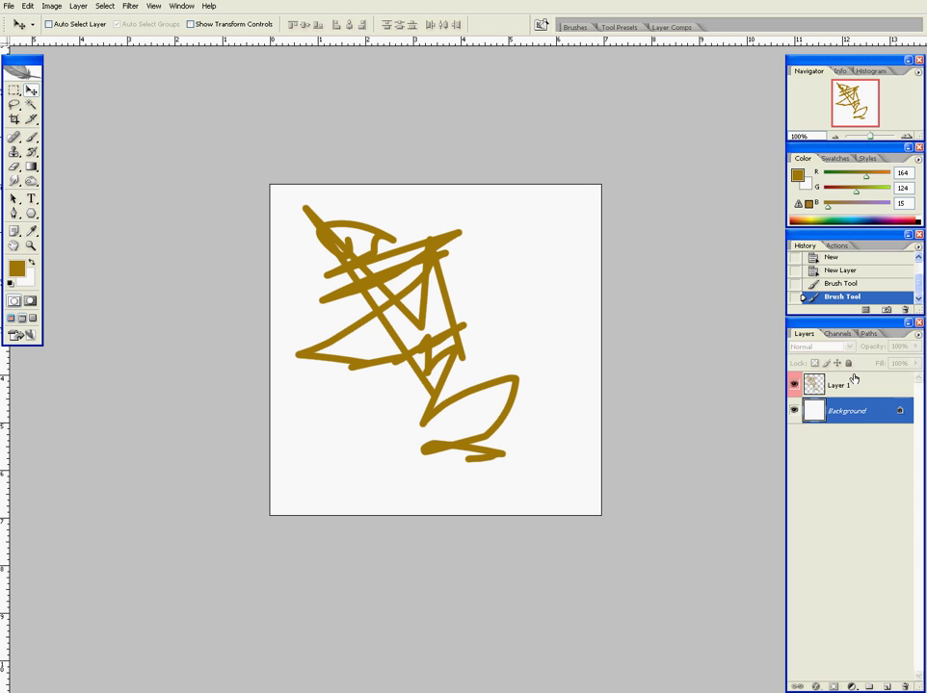
left_click(855, 384)
left_click(872, 412)
left_click(862, 384)
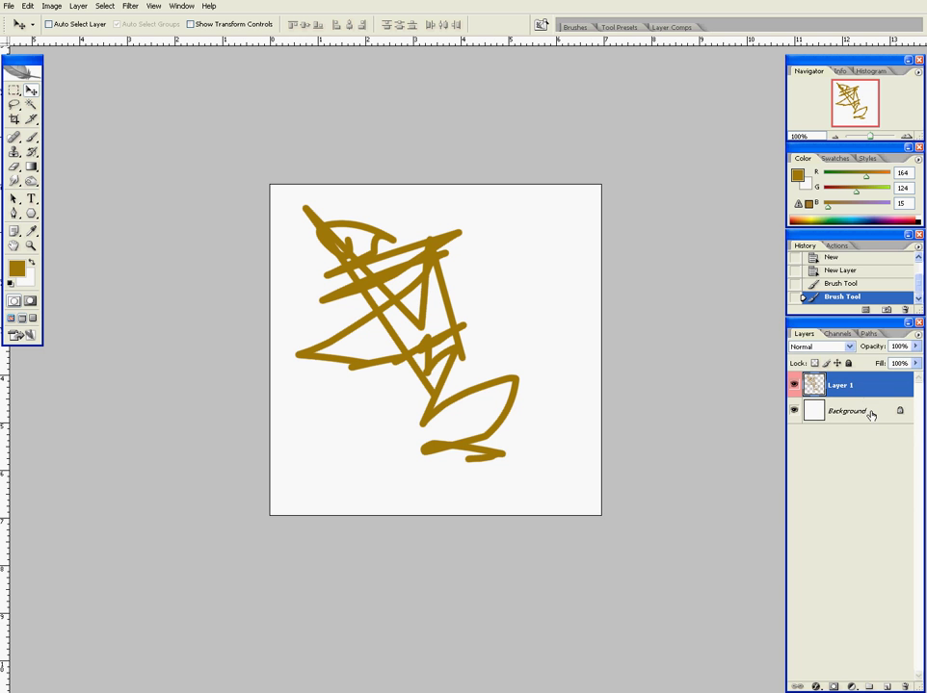
left_click(870, 410)
left_click(862, 385)
left_click(874, 409)
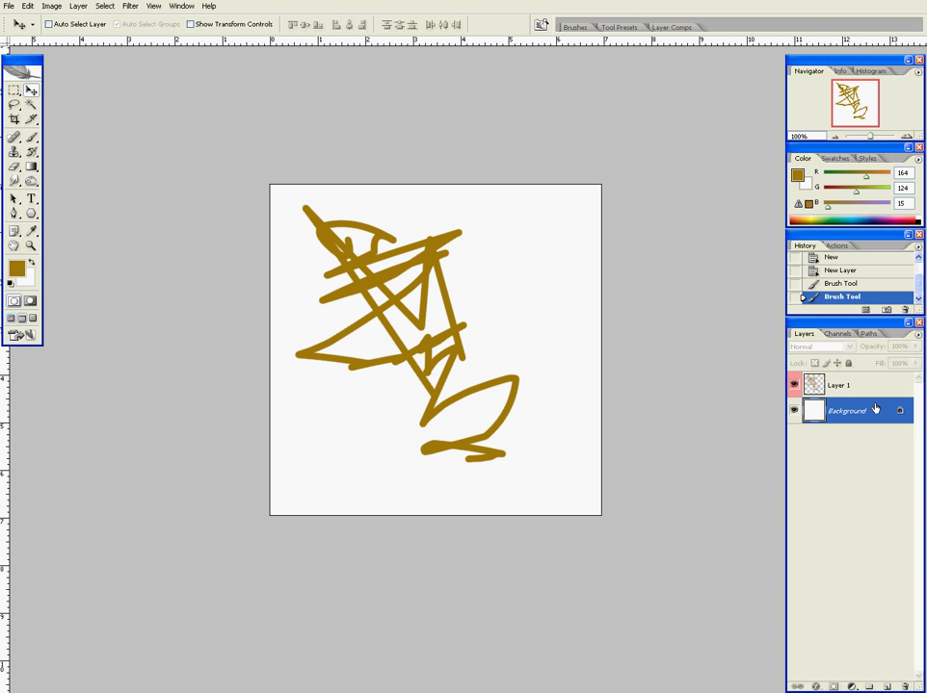
key("b")
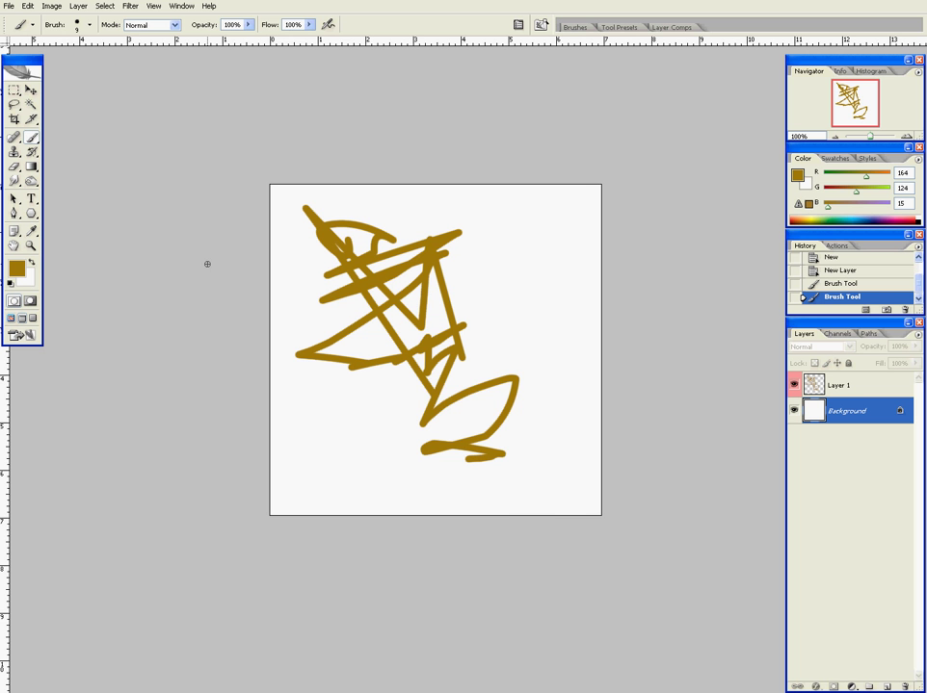
Set the foreground colour to red ef0808 and paint zigzag strokes on the Background layer.
key("x")
left_click(17, 267)
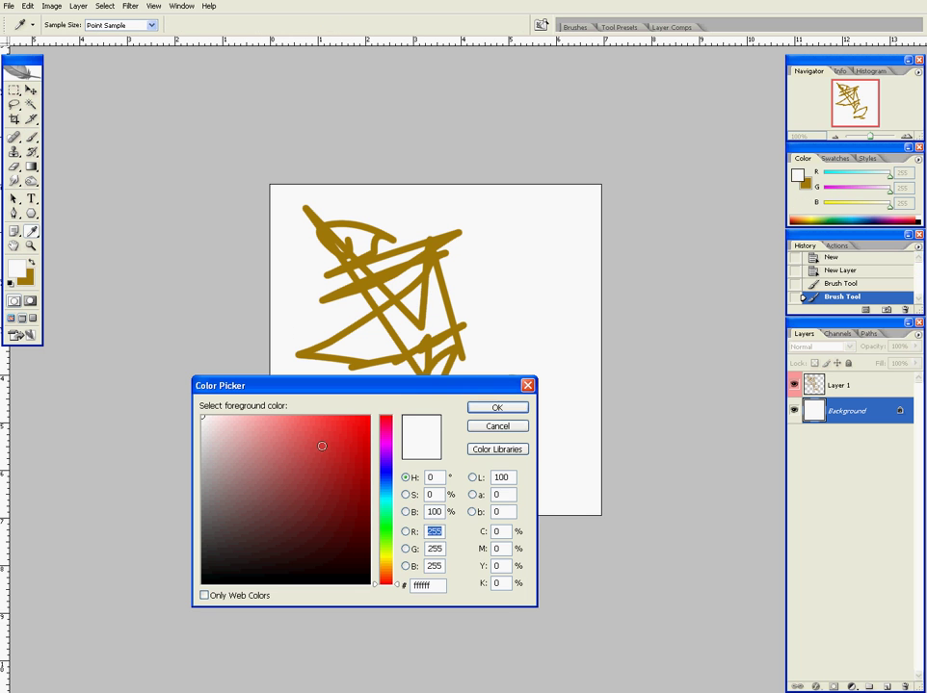
left_click(364, 426)
left_click(497, 407)
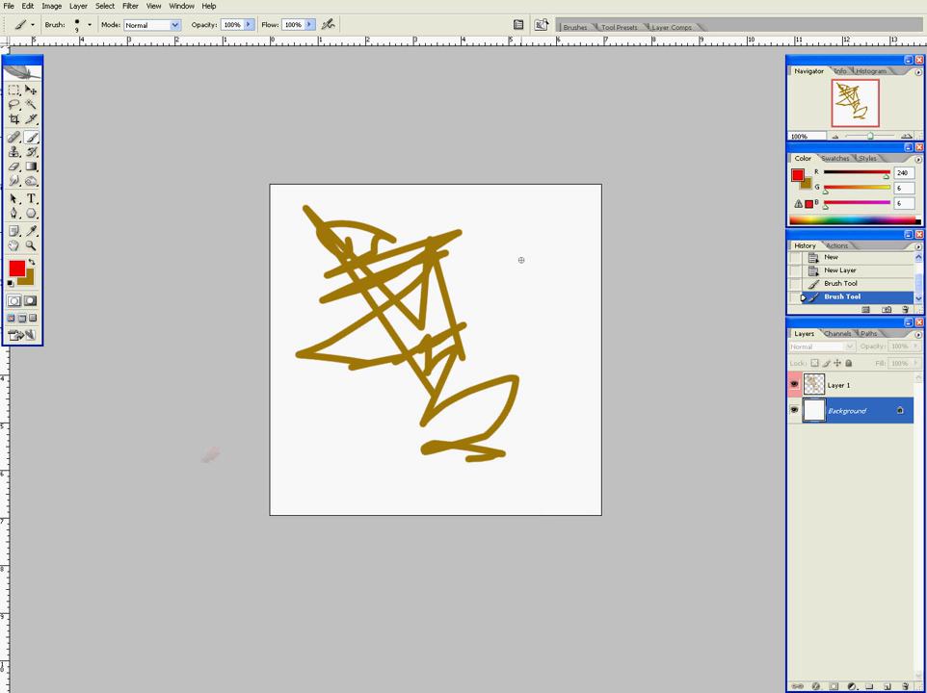
mouse_move(519, 259)
left_mouse_down()
mouse_move(432, 277)
mouse_move(385, 310)
mouse_move(369, 355)
mouse_move(429, 341)
mouse_move(499, 292)
mouse_move(329, 353)
mouse_move(551, 382)
mouse_move(383, 423)
left_mouse_up()
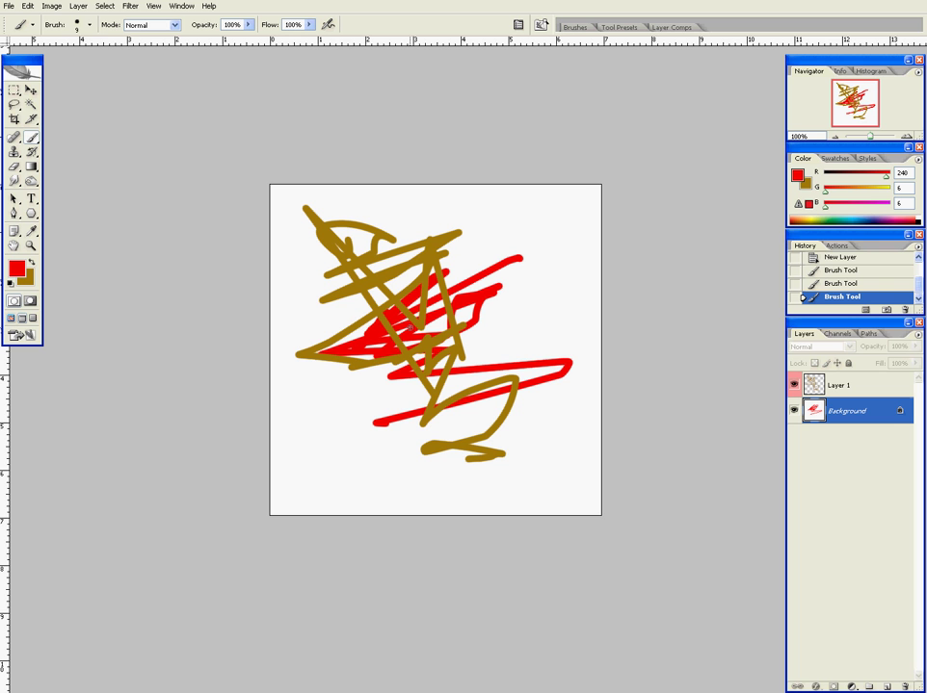
right_click(903, 416)
left_click(857, 342)
On Layer 1, set the brush colour to bright green 36ff00 and scribble loops around the centre.
left_click(850, 385)
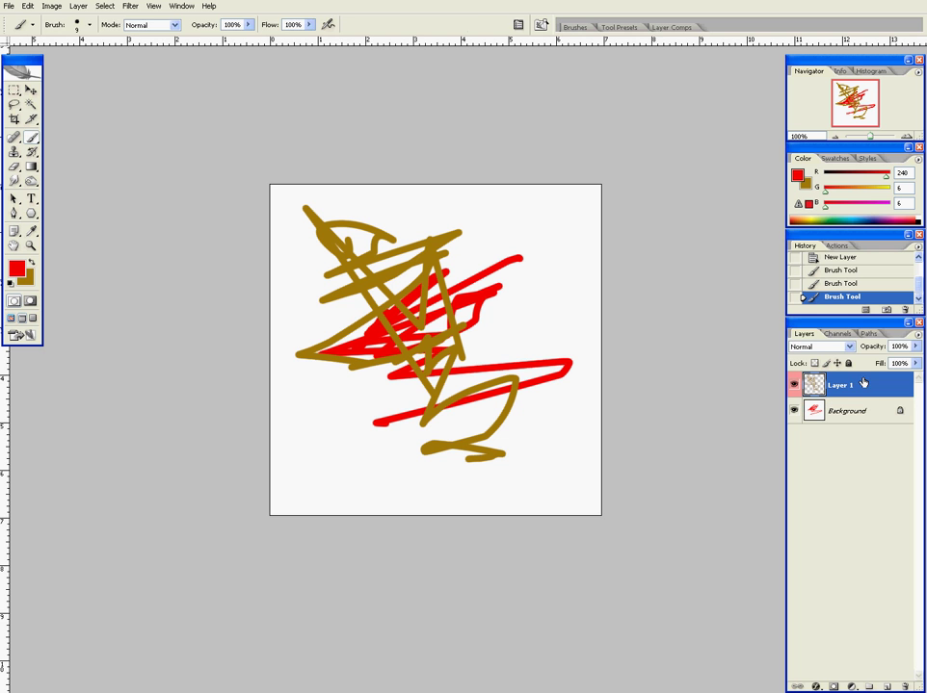
key("v")
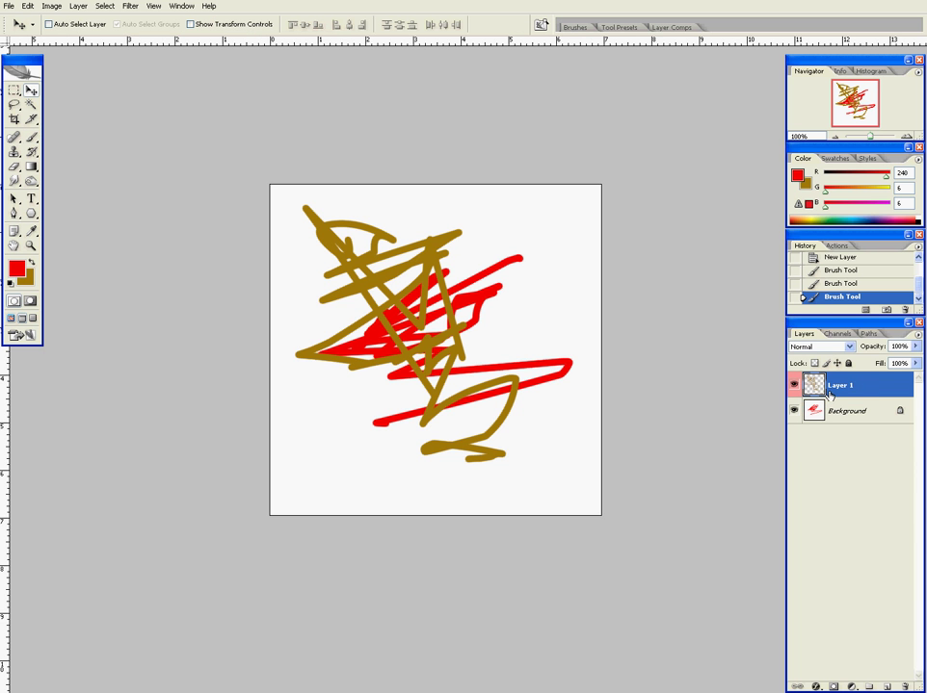
key("b")
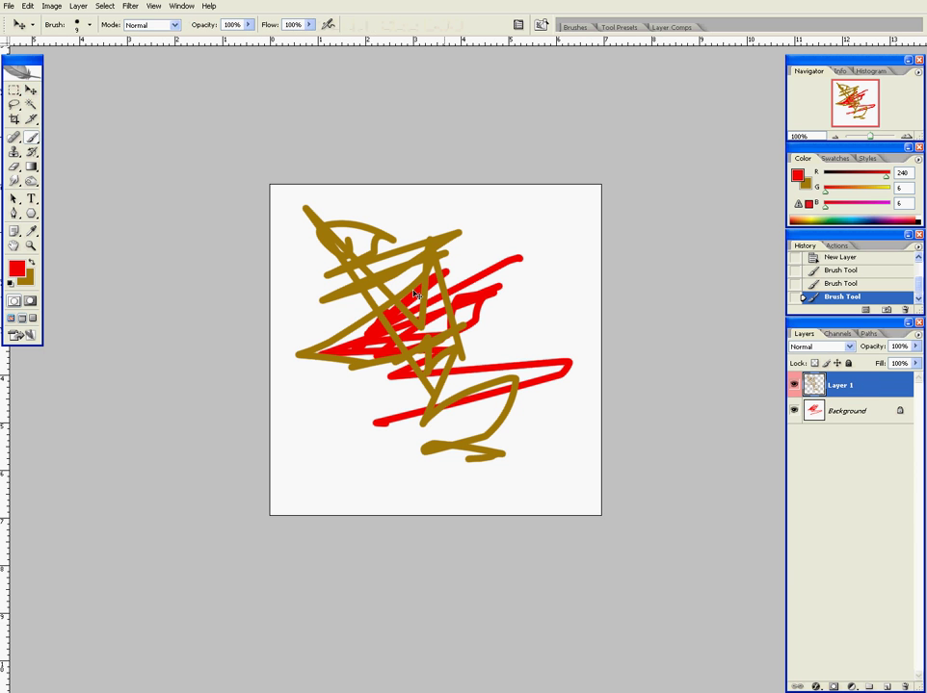
left_click(31, 261)
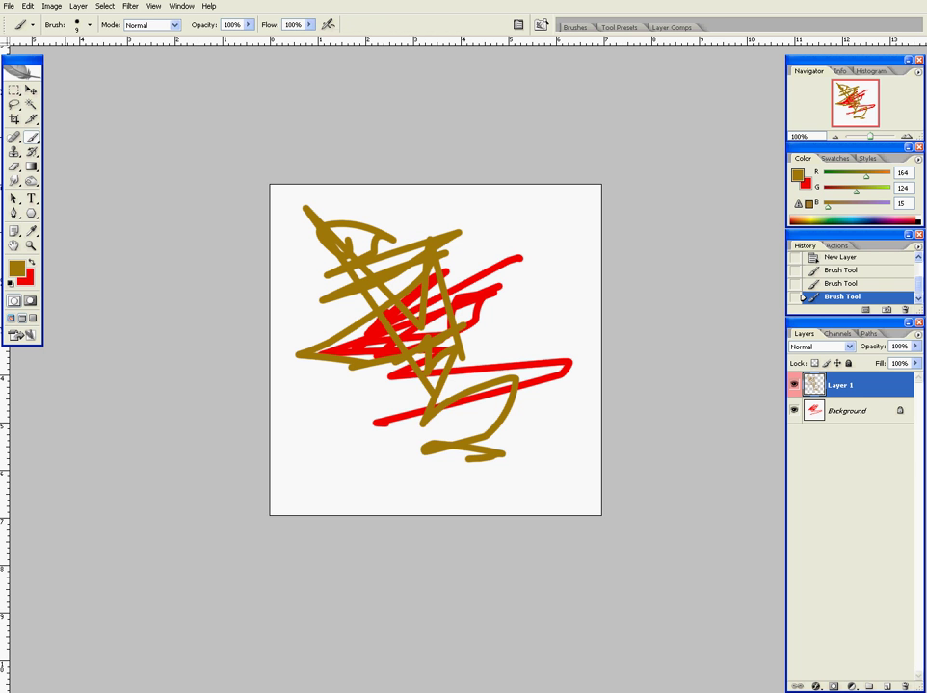
left_click(16, 269)
mouse_move(354, 476)
left_mouse_down()
mouse_move(348, 493)
mouse_move(459, 393)
left_mouse_up()
left_click(382, 534)
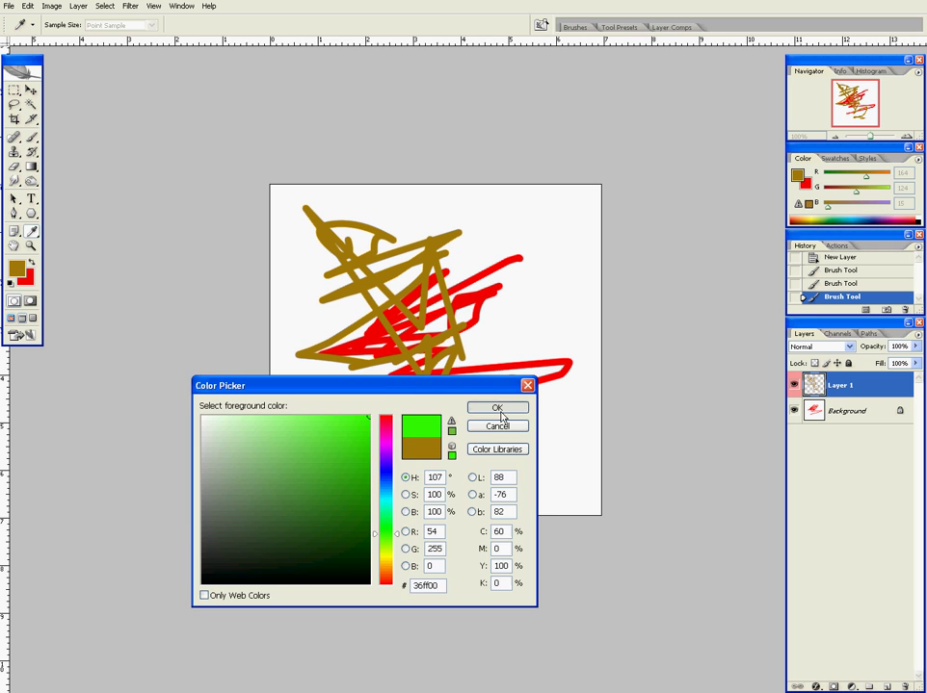
left_click(495, 407)
mouse_move(353, 235)
left_mouse_down()
mouse_move(379, 291)
mouse_move(360, 308)
mouse_move(425, 307)
mouse_move(407, 283)
mouse_move(396, 308)
mouse_move(477, 318)
left_mouse_up()
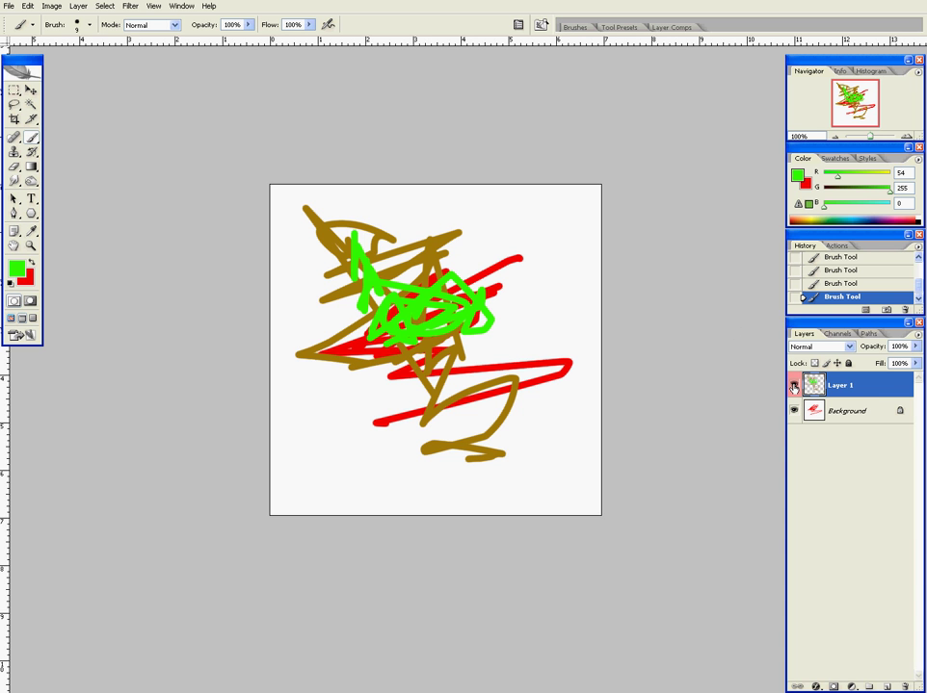
Toggle Layer 1's visibility on and off to compare, leaving it visible.
left_click(793, 386)
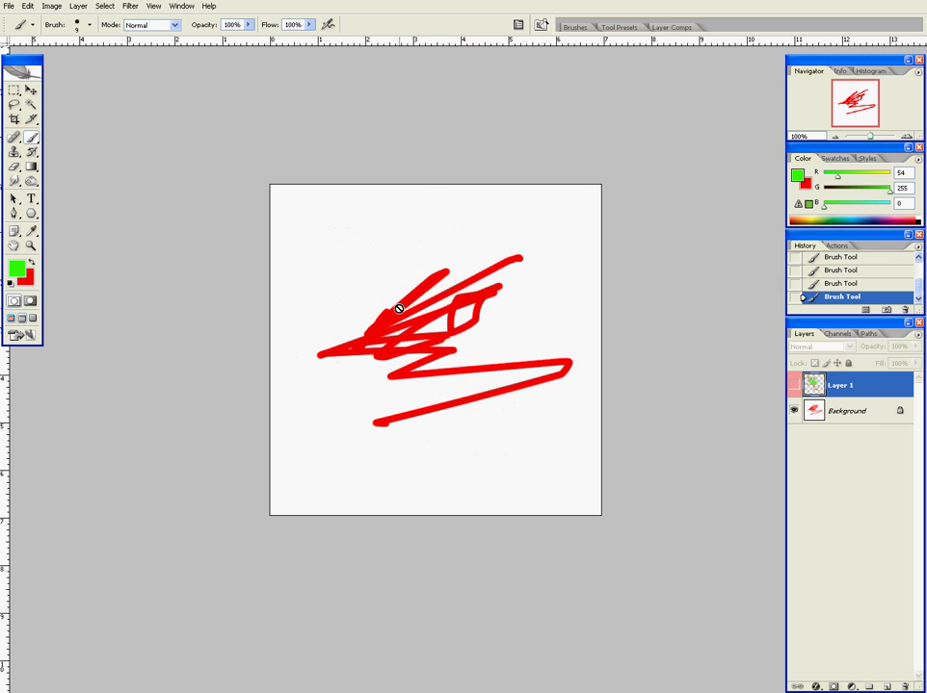
left_click(793, 386)
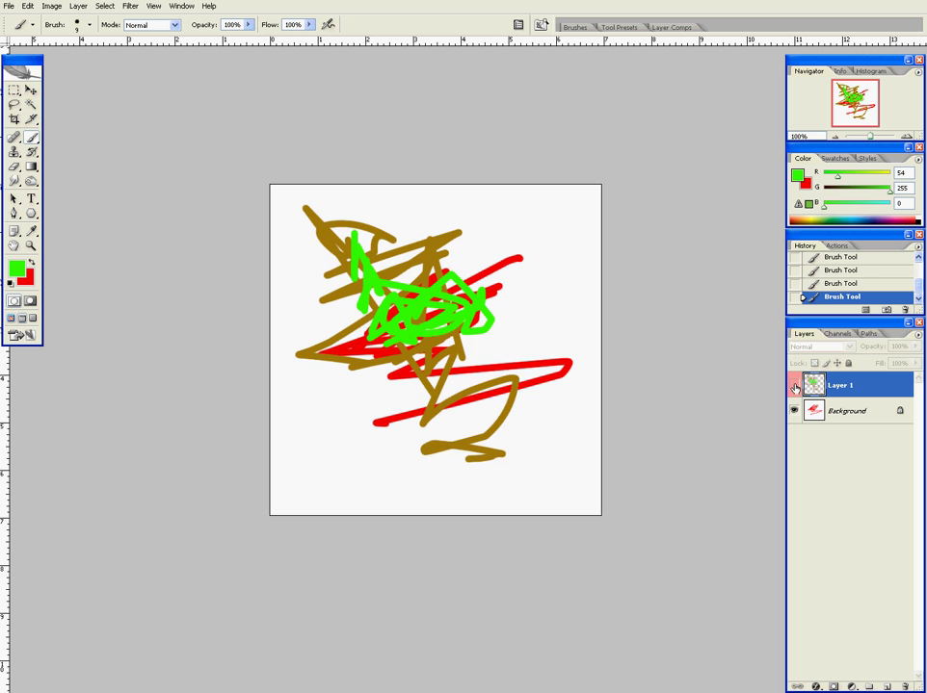
left_click(794, 387)
left_click(793, 387)
left_click(794, 387)
left_click(794, 386)
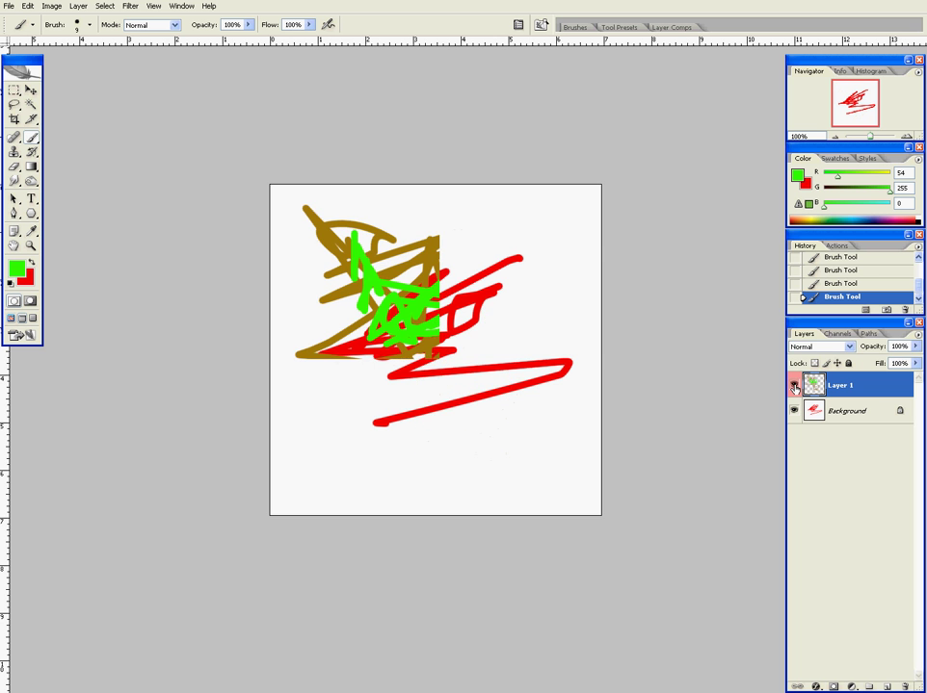
key("v")
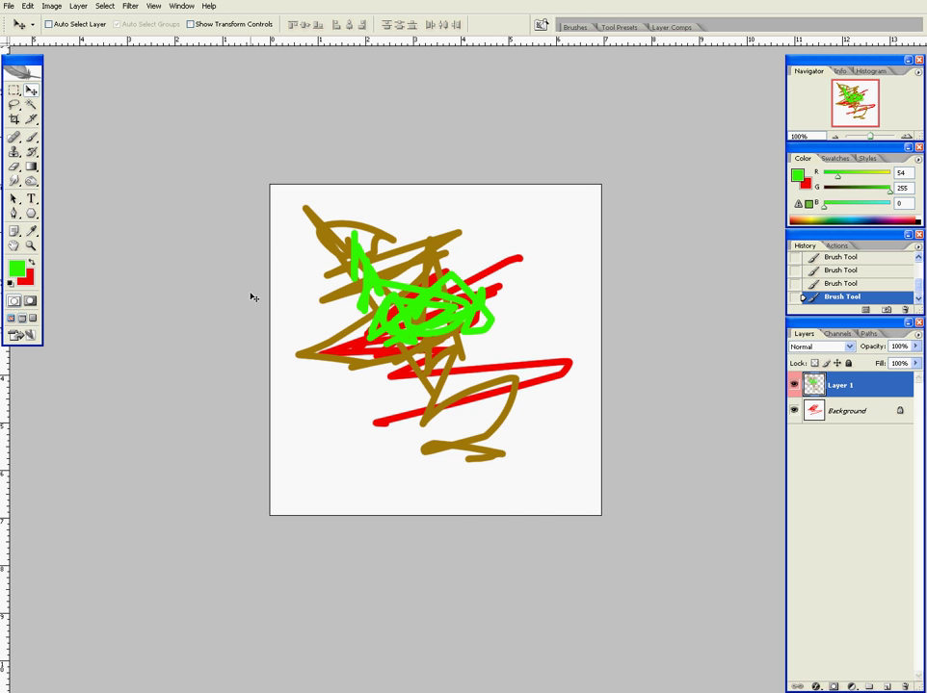
Move Layer 1's scribbles lower on the canvas, cancelling an attempted free-transform rotation.
mouse_move(252, 296)
left_mouse_down()
mouse_move(329, 404)
mouse_move(327, 266)
mouse_move(376, 189)
mouse_move(375, 214)
left_mouse_up()
key("ctrl+t")
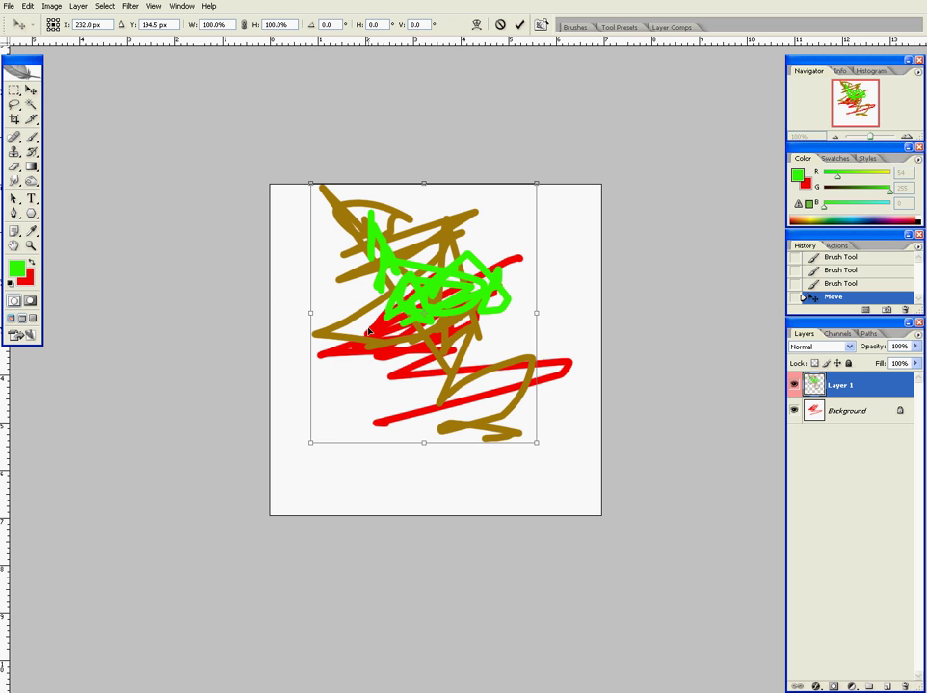
mouse_move(547, 252)
left_mouse_down()
mouse_move(542, 237)
mouse_move(554, 331)
mouse_move(516, 395)
mouse_move(472, 427)
mouse_move(342, 410)
left_mouse_up()
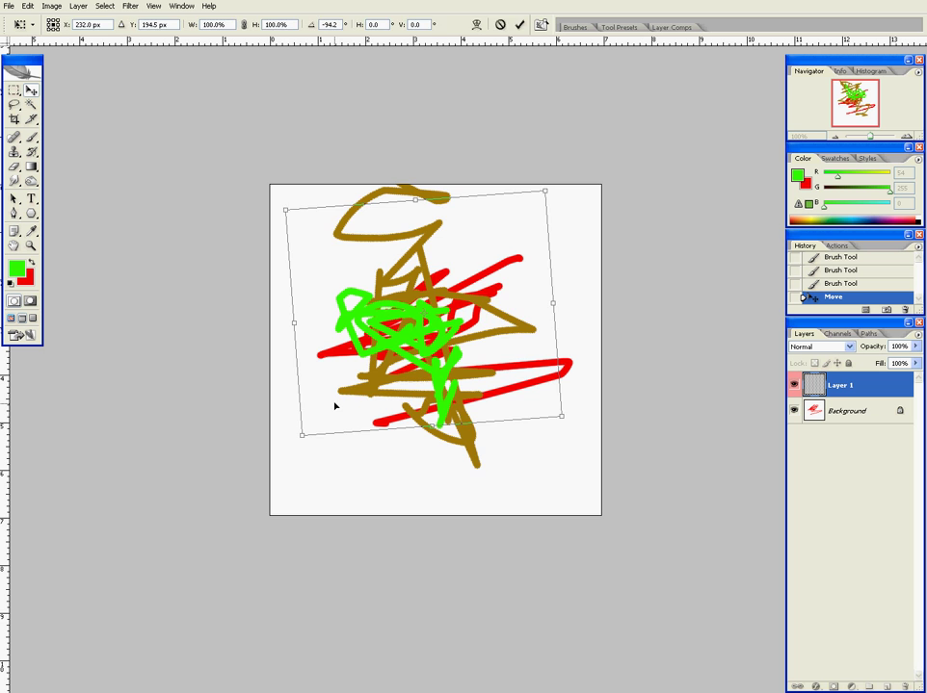
key("Escape")
left_click_drag(425, 356, 424, 376)
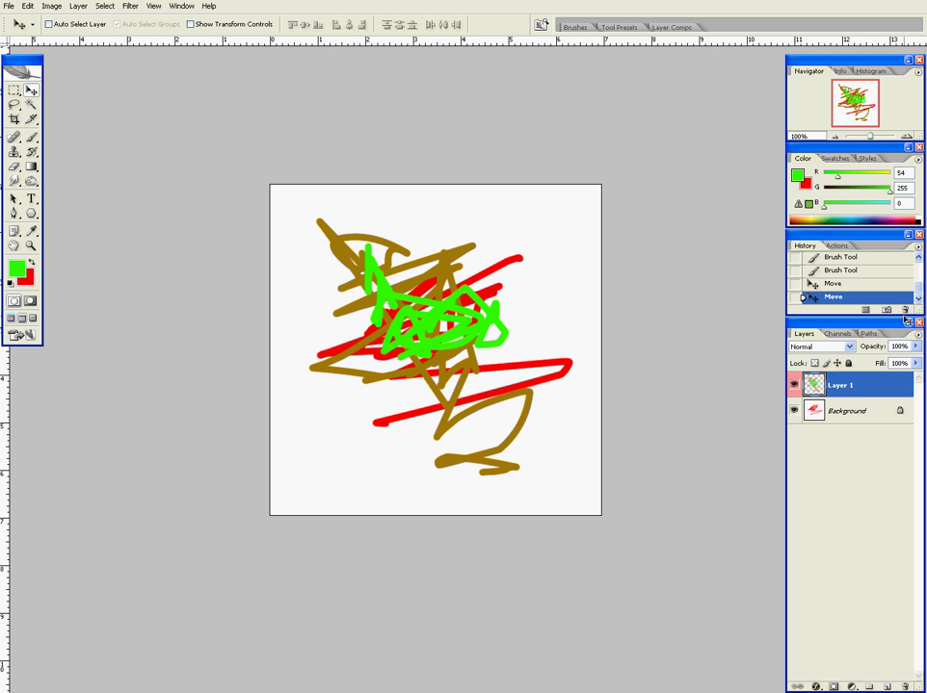
key("ctrl+shift+n")
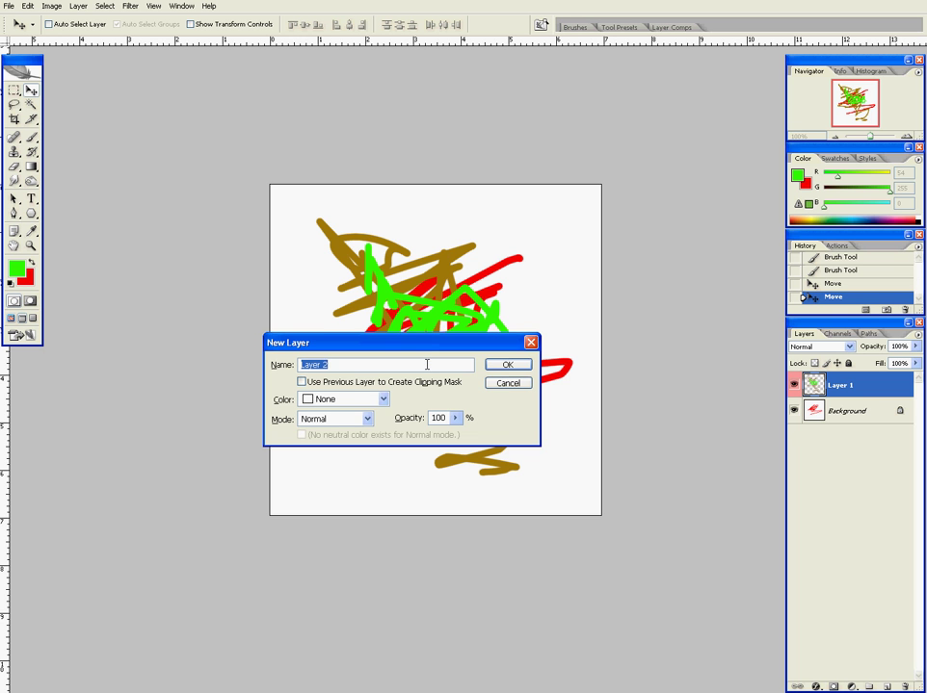
Create Layer 2 with default settings, then select the Background layer.
key("Return")
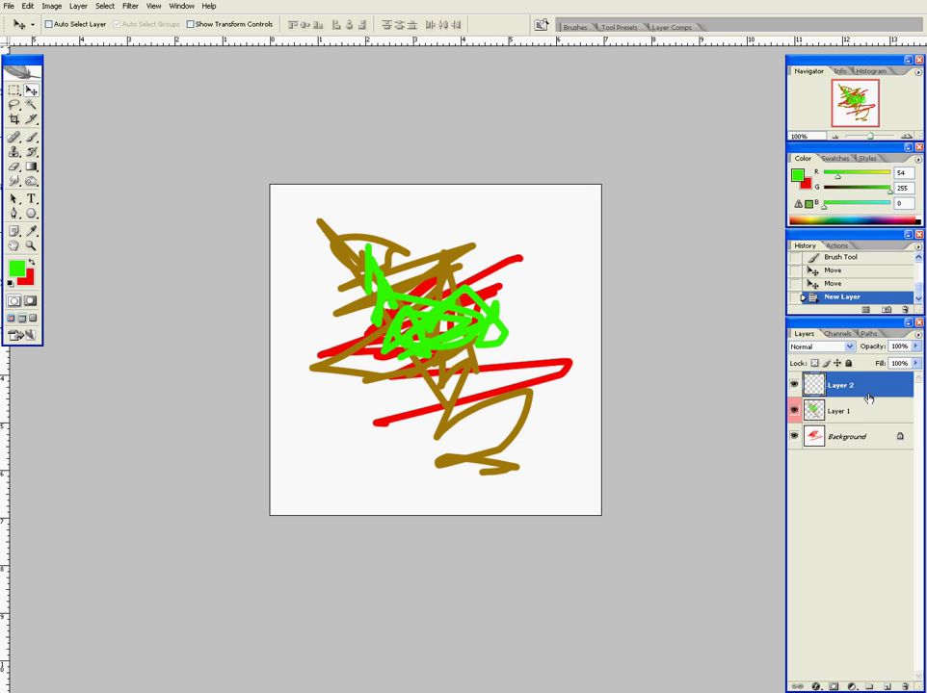
left_click(862, 436)
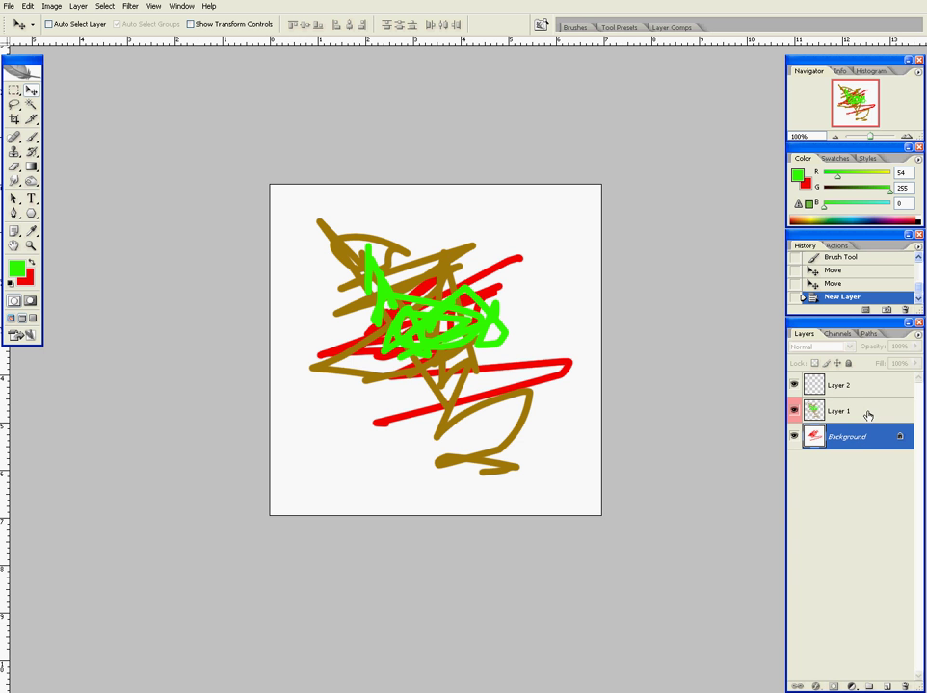
Dismiss the locked-Background error and switch between Layer 1 and the Background.
left_click(420, 275)
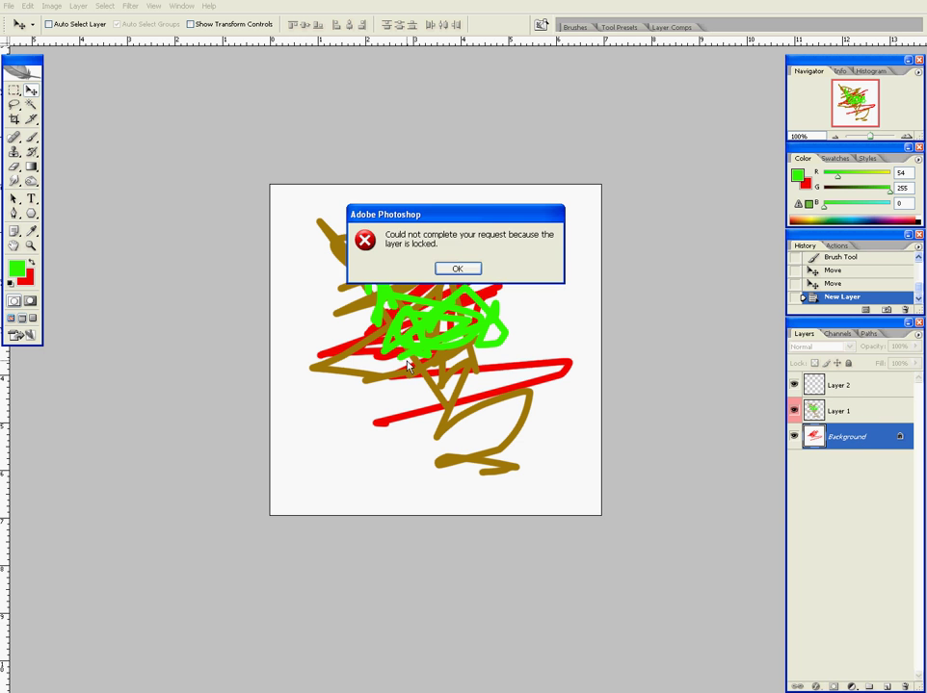
left_click(457, 269)
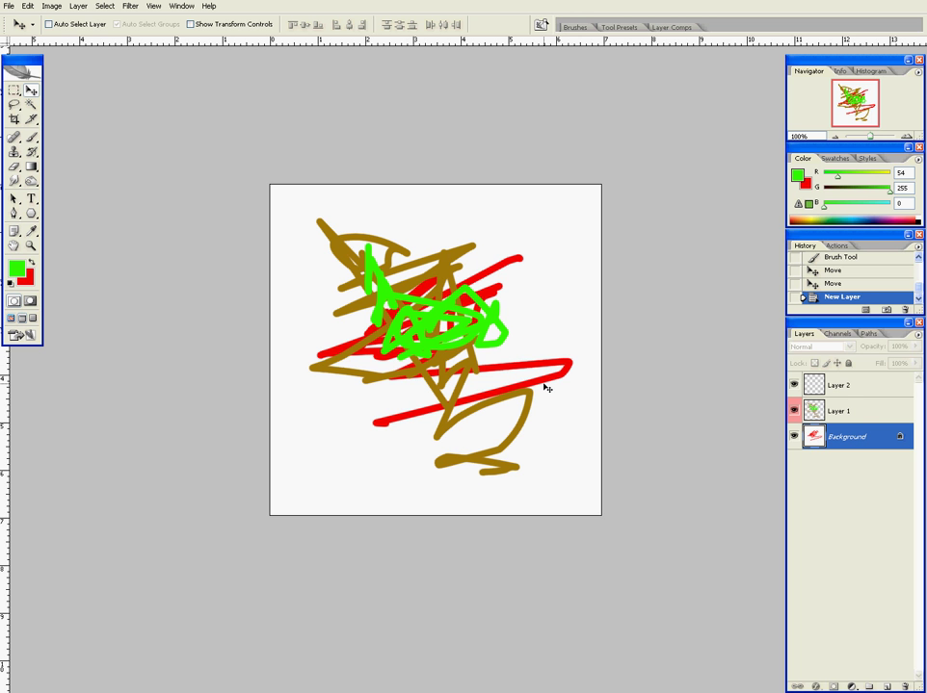
left_click(865, 411)
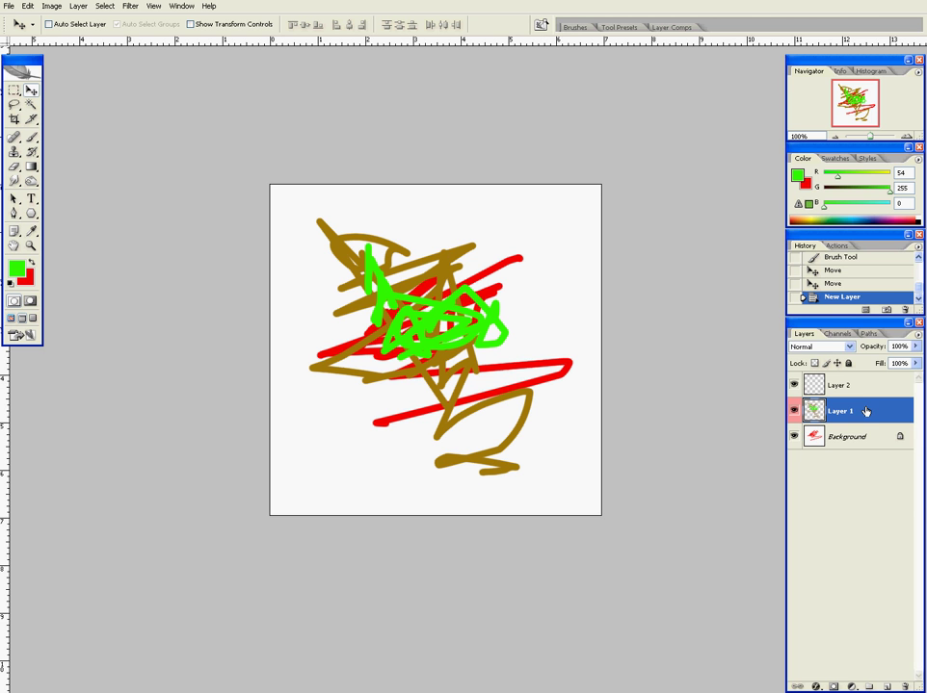
left_click(873, 436)
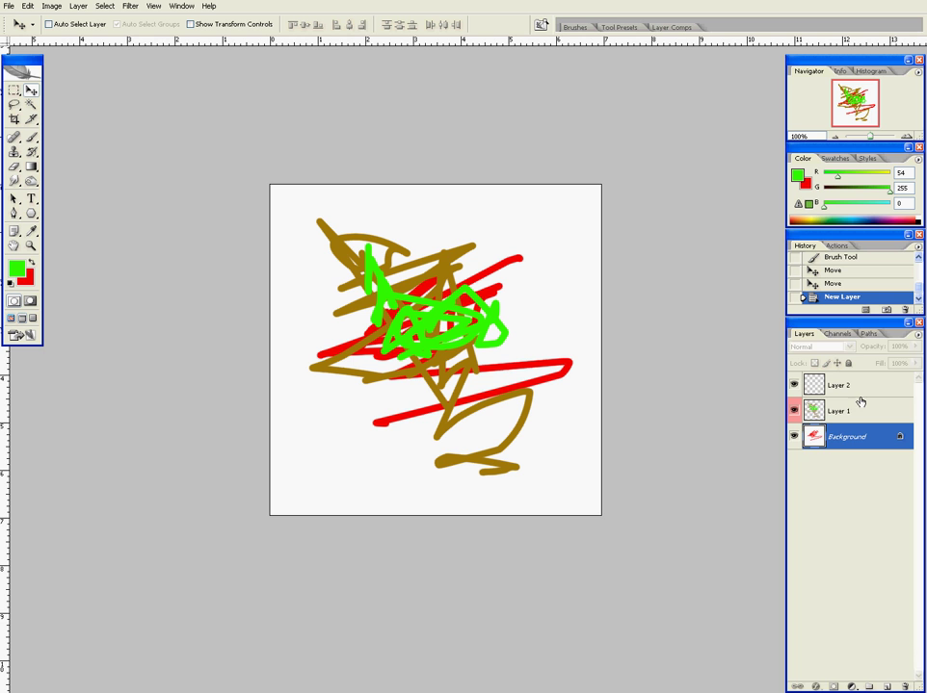
left_click(865, 408)
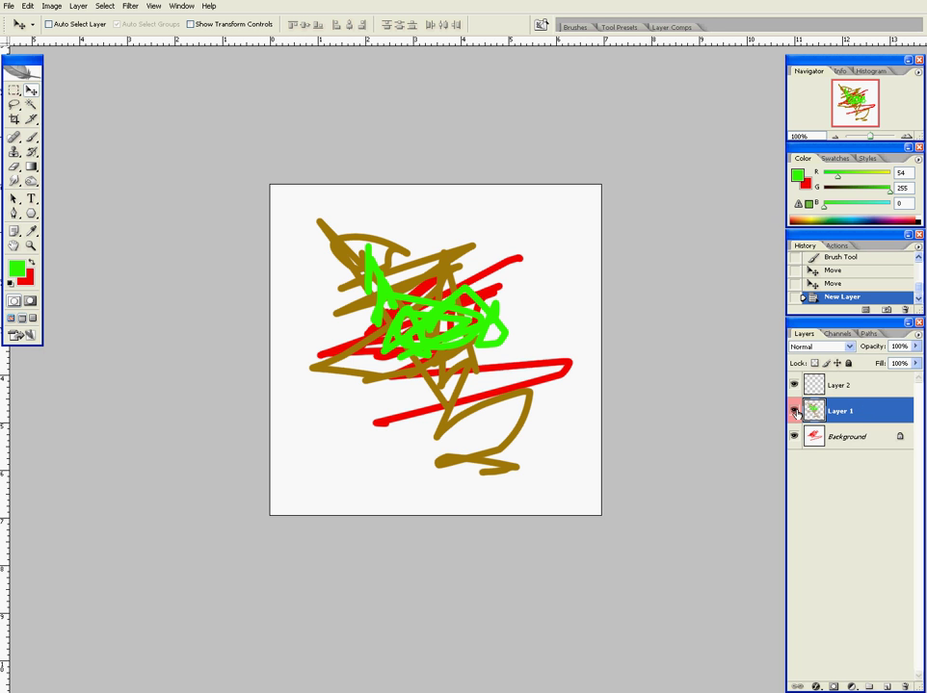
left_click(834, 438)
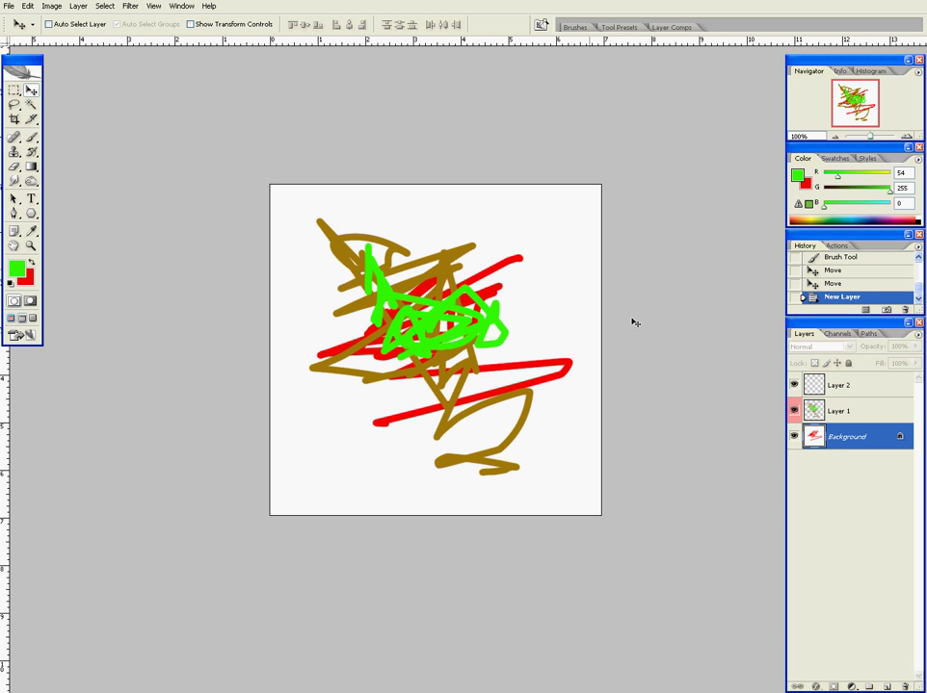
Reset colours to black and white and fill the Background layer with white.
left_click(880, 411)
left_click(874, 438)
left_click_drag(874, 435, 874, 429)
key("d")
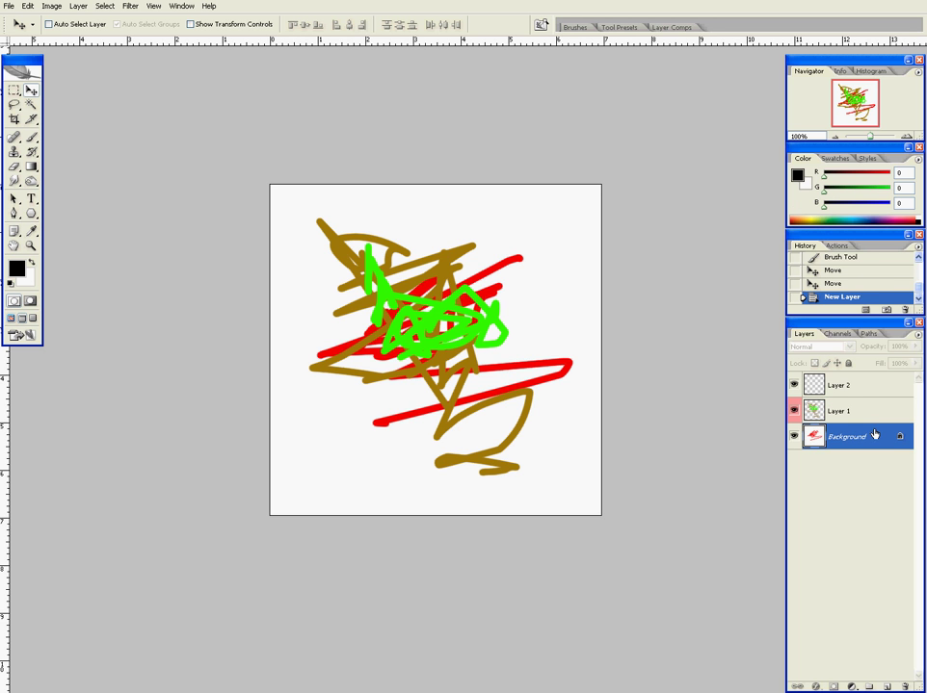
key("ctrl+BackSpace")
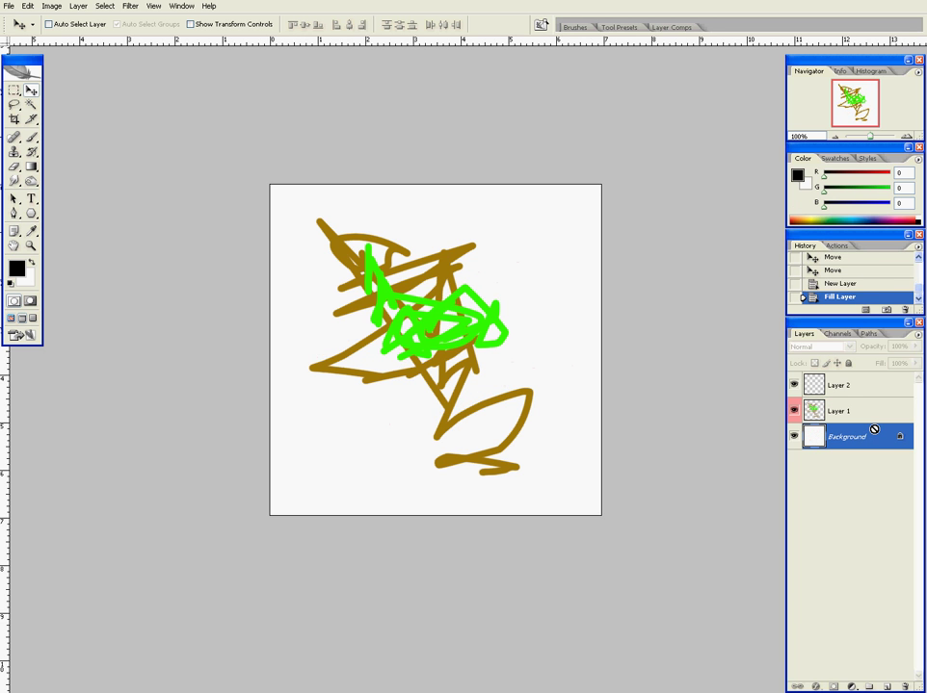
Move Layer 1's brown and green scribble up and to the left.
left_click(841, 384)
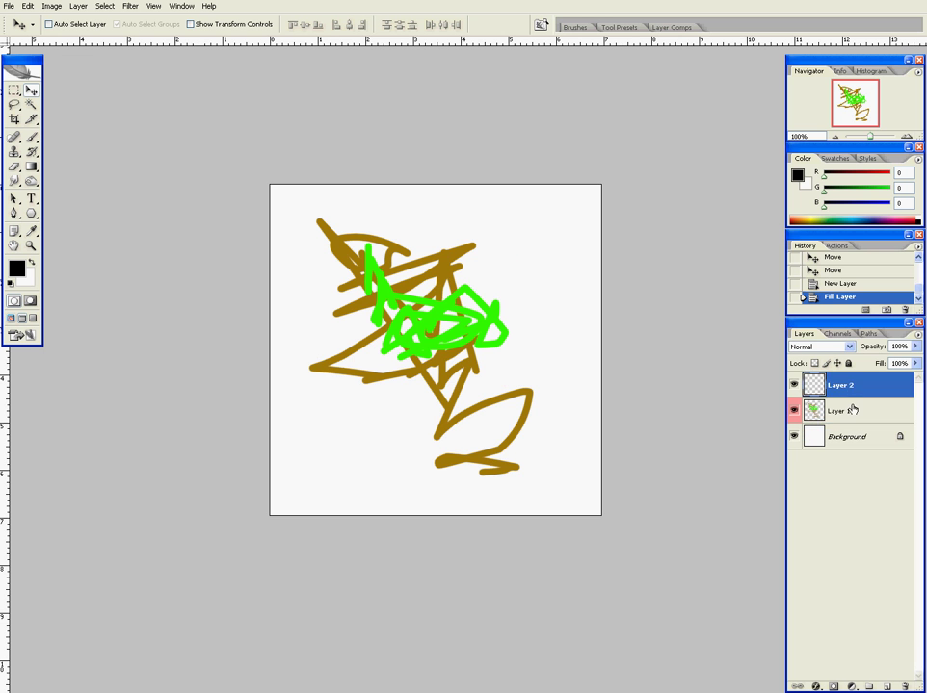
left_click(852, 410)
mouse_move(438, 354)
left_mouse_down()
mouse_move(463, 345)
mouse_move(414, 328)
mouse_move(443, 326)
mouse_move(345, 241)
left_mouse_up()
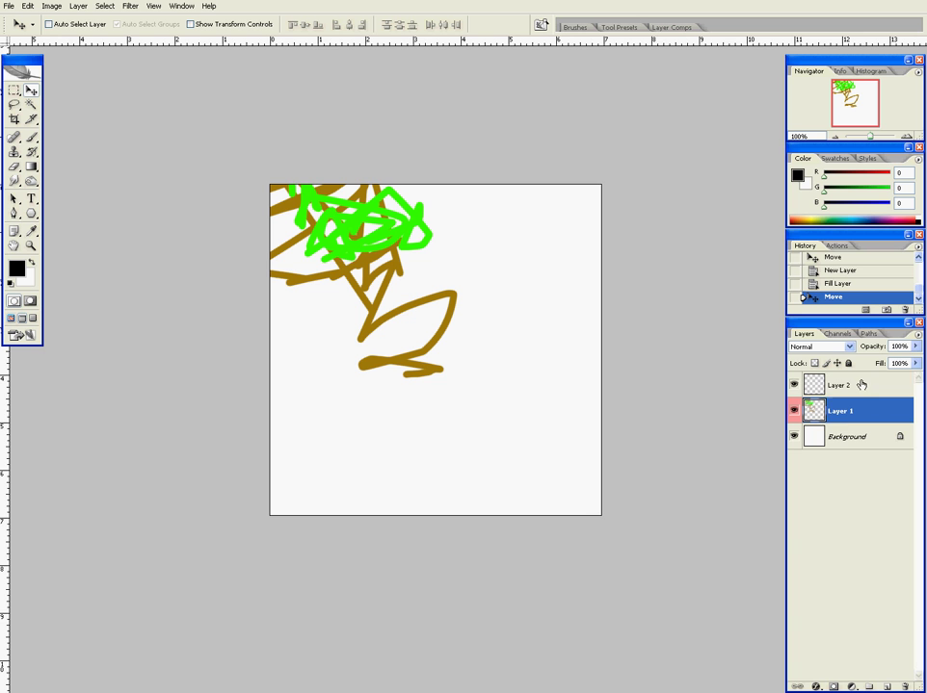
Paint black quill-shaped brush strokes on Layer 2 across the canvas middle.
left_click(863, 386)
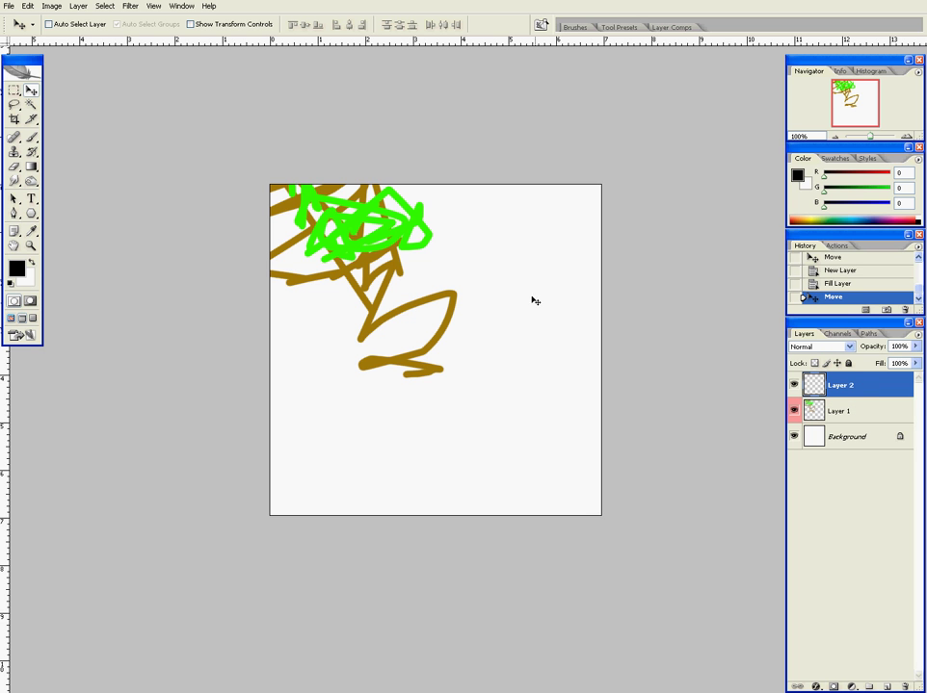
left_click_drag(424, 296, 408, 315)
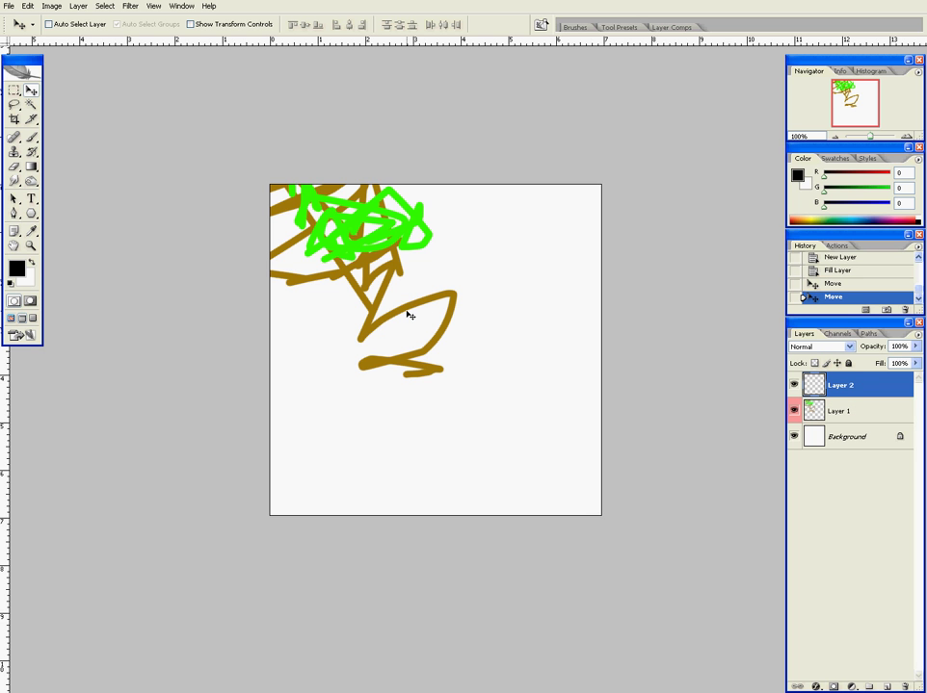
key("b")
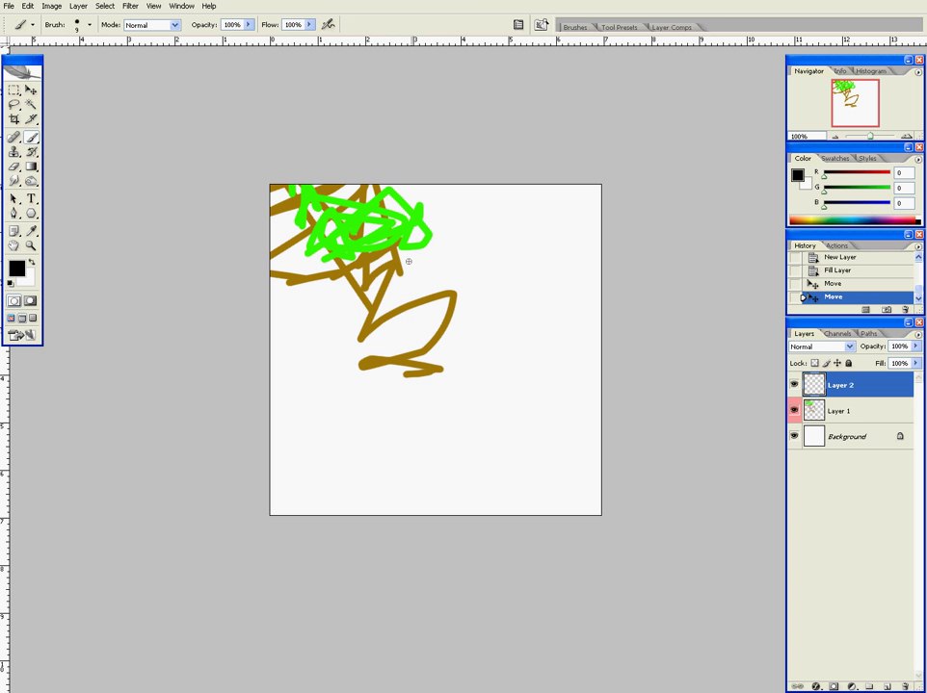
mouse_move(430, 261)
left_mouse_down()
mouse_move(270, 479)
mouse_move(385, 285)
mouse_move(510, 258)
mouse_move(420, 352)
mouse_move(516, 343)
mouse_move(347, 354)
mouse_move(421, 351)
mouse_move(487, 436)
mouse_move(434, 417)
mouse_move(444, 355)
mouse_move(445, 379)
mouse_move(422, 385)
mouse_move(421, 395)
left_mouse_up()
key("v")
Recentre Layer 1's scribble, send Layer 2 below Layer 1, and nudge the black strokes right.
left_click(879, 411)
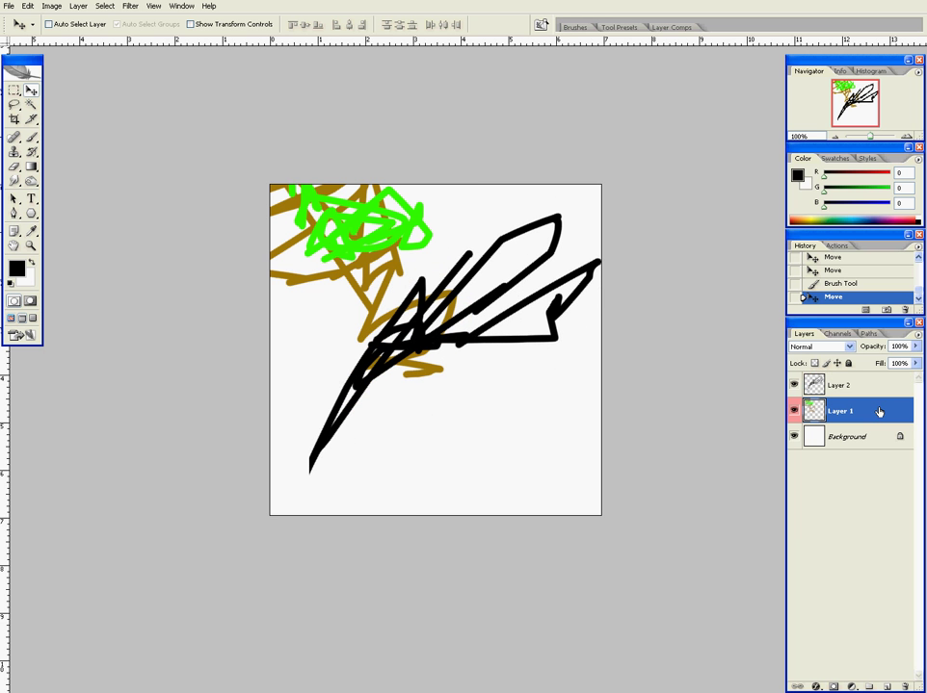
mouse_move(325, 223)
left_mouse_down()
mouse_move(359, 244)
mouse_move(412, 322)
left_mouse_up()
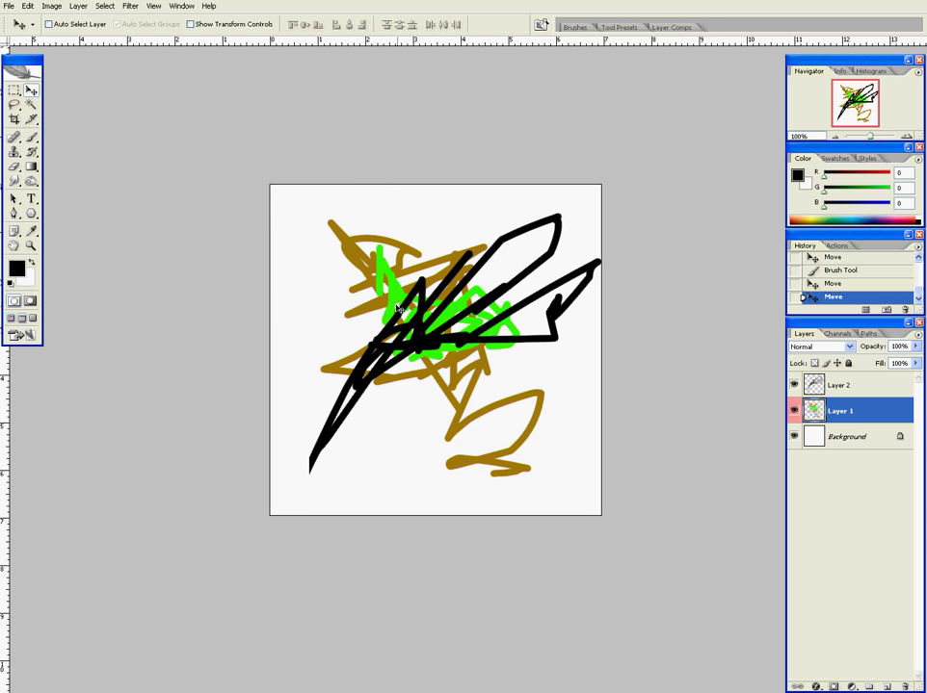
left_click(872, 385)
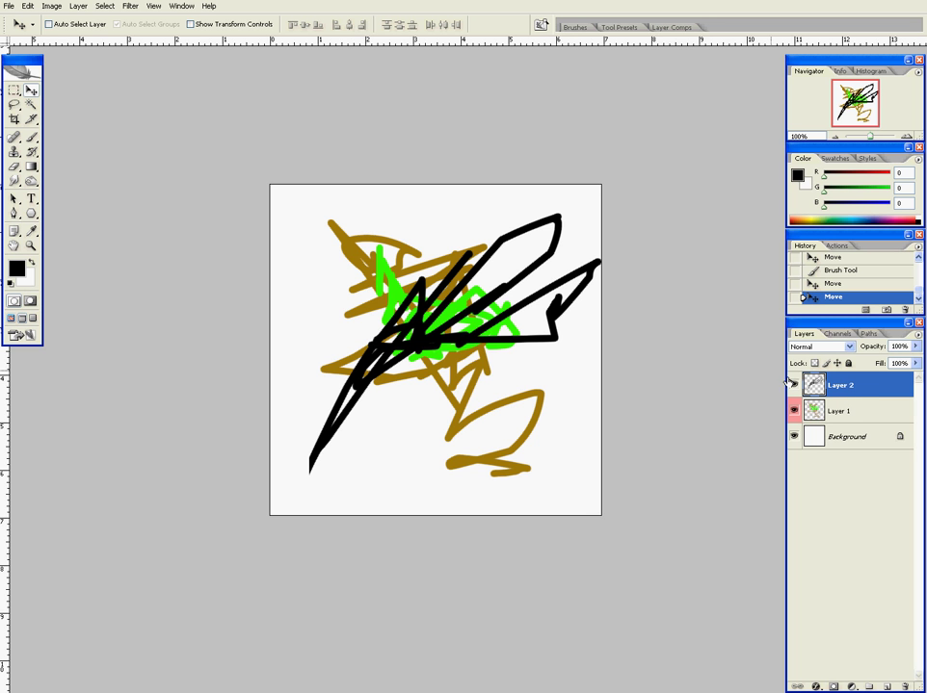
mouse_move(836, 390)
left_mouse_down()
mouse_move(840, 422)
mouse_move(838, 390)
mouse_move(856, 421)
mouse_move(855, 385)
left_mouse_up()
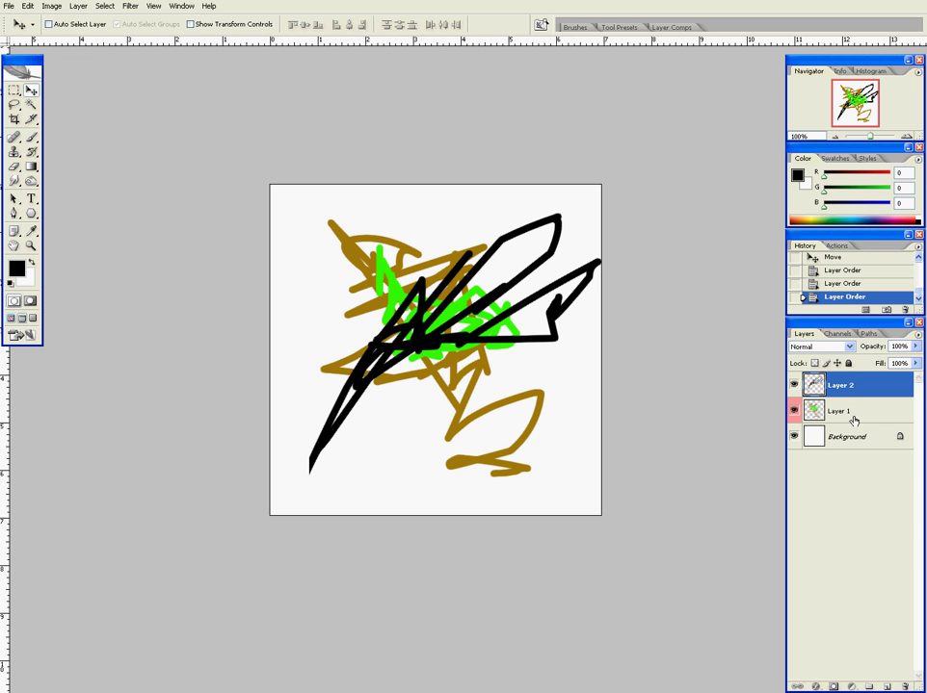
key("ctrl+bracketleft")
mouse_move(320, 392)
left_mouse_down()
mouse_move(411, 354)
mouse_move(345, 392)
left_mouse_up()
left_click(884, 388)
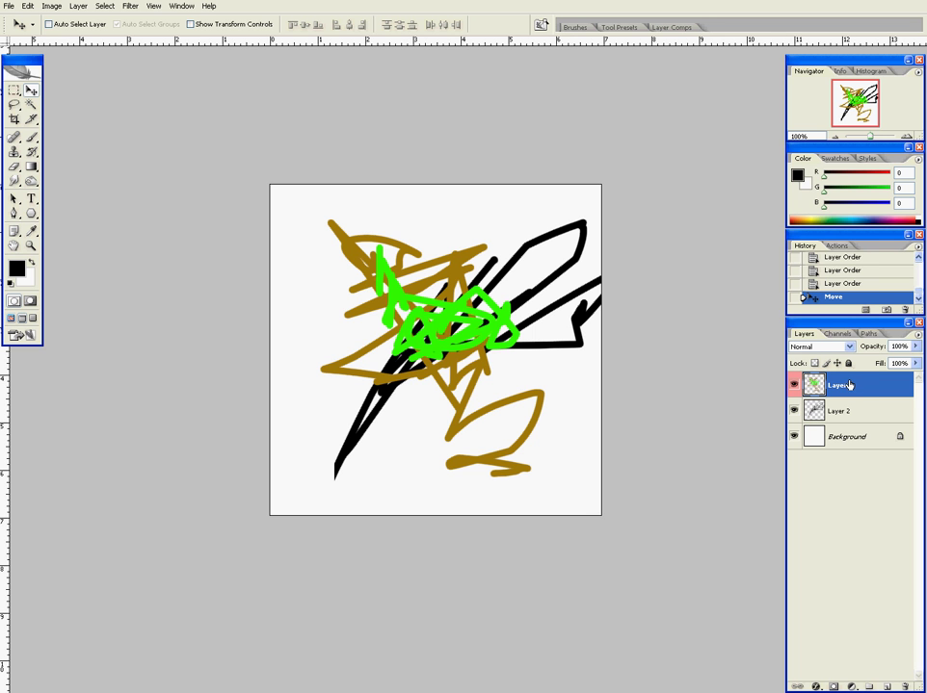
Undo the layer deletion to restore Layer 1's brown and green scribble above Layer 2.
mouse_move(849, 386)
left_mouse_down()
mouse_move(836, 388)
mouse_move(723, 319)
mouse_move(596, 213)
mouse_move(873, 617)
mouse_move(881, 680)
mouse_move(906, 687)
left_mouse_up()
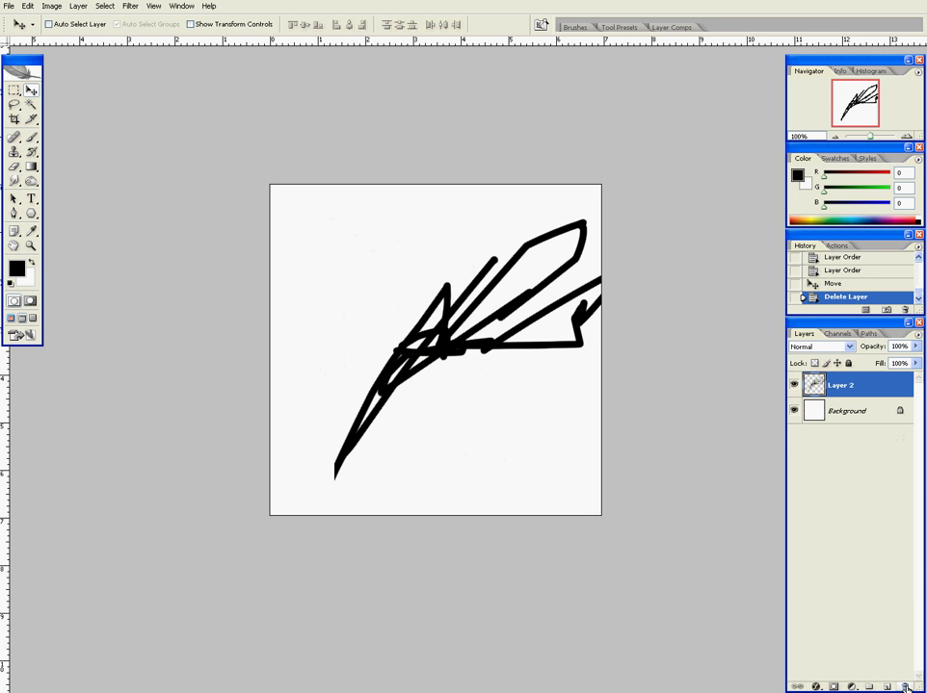
key("ctrl+z")
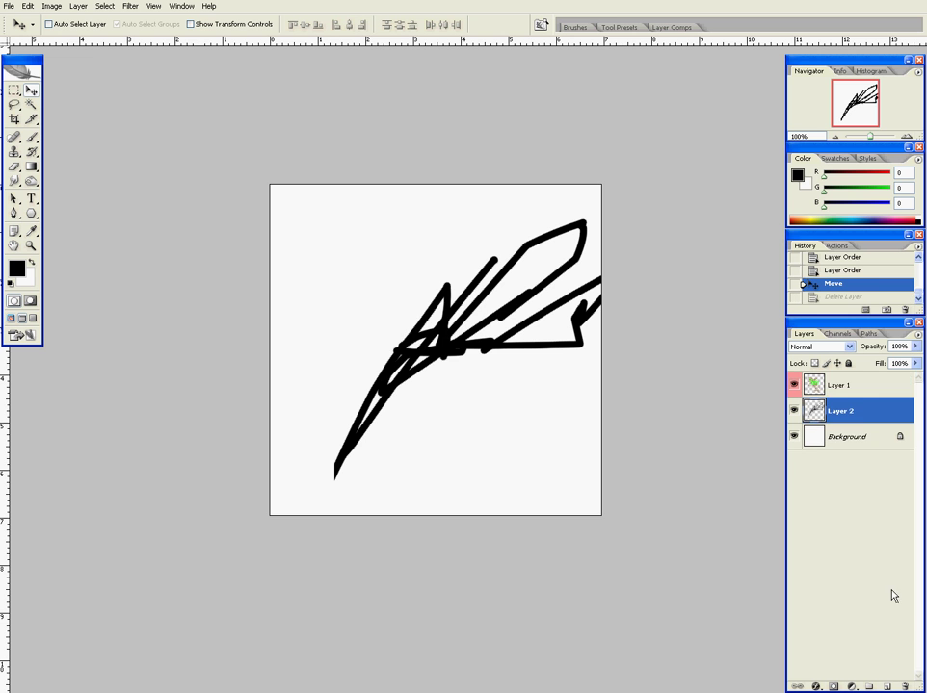
left_click(833, 386)
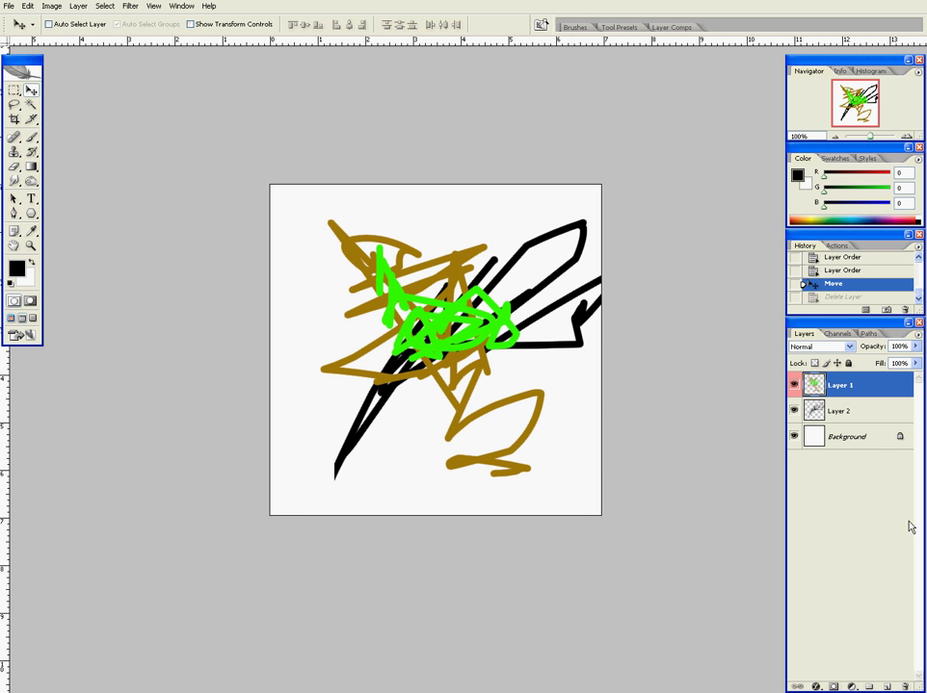
right_click(840, 390)
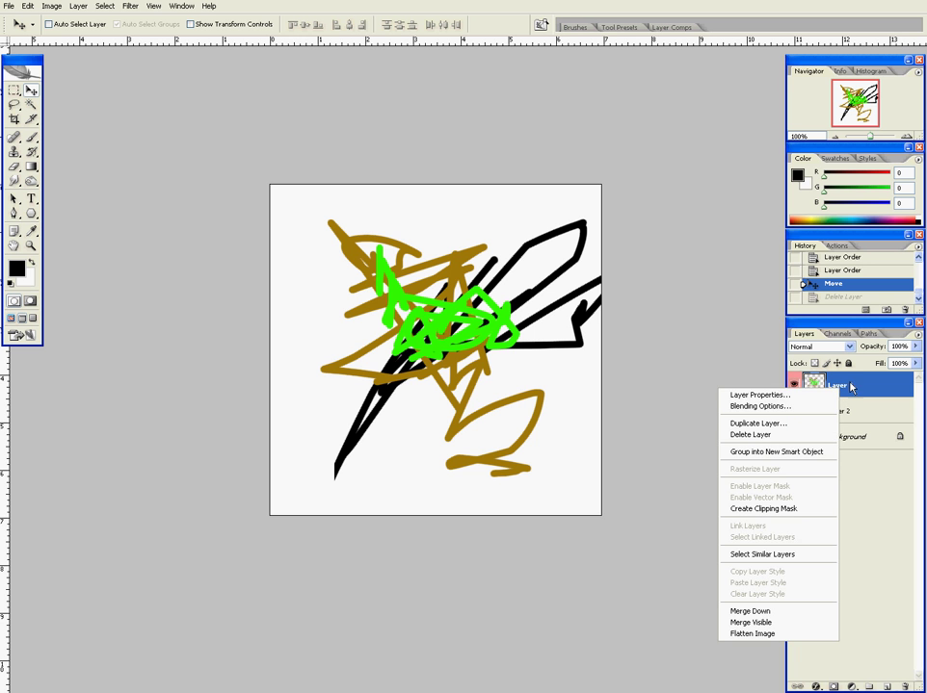
left_click(711, 298)
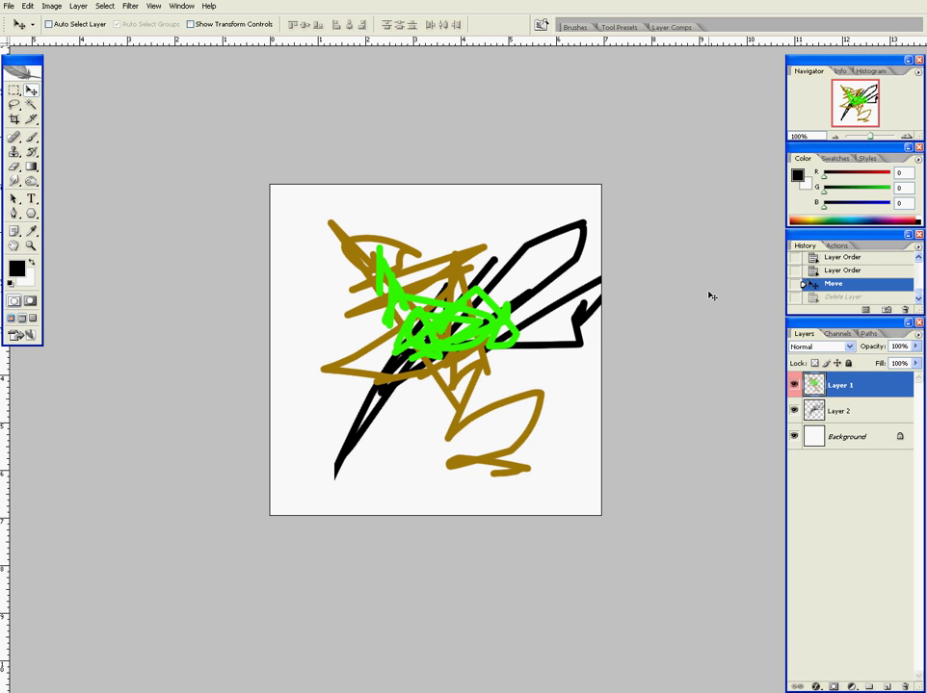
Pan the view and move Layer 2's black strokes about 40 px left.
left_click(77, 7)
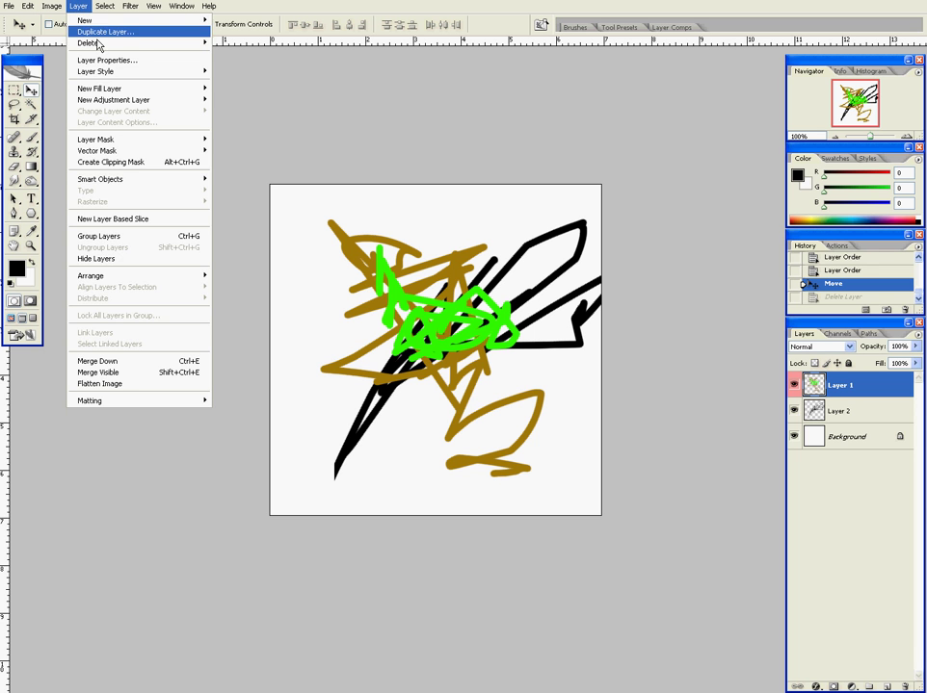
left_click(377, 5)
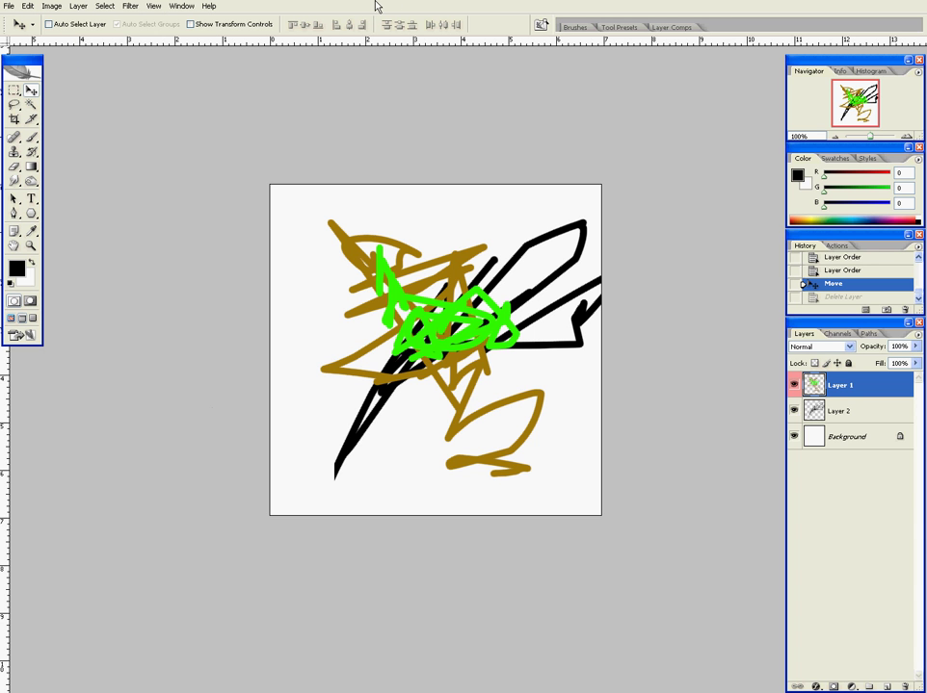
mouse_move(534, 395)
left_mouse_down()
mouse_move(523, 423)
mouse_move(476, 423)
mouse_move(489, 422)
left_mouse_up()
left_click(852, 414)
left_click_drag(446, 313, 405, 313)
left_click(827, 384)
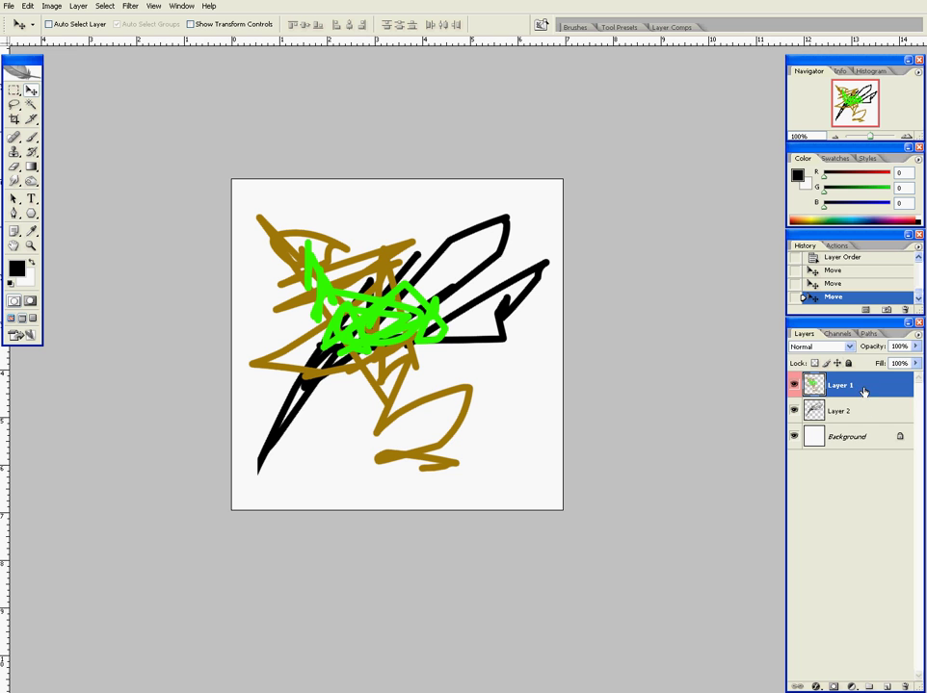
Add a new Layer 3 above Layer 1.
left_click(864, 420, "shift")
left_click_drag(861, 433, 855, 395)
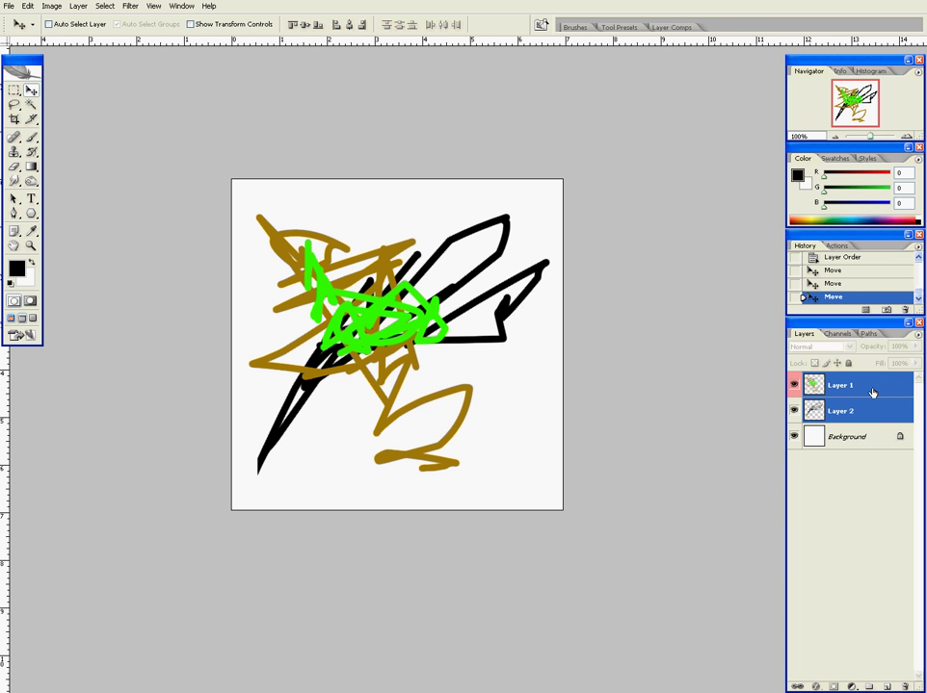
left_click(872, 392)
key("ctrl+shift+n")
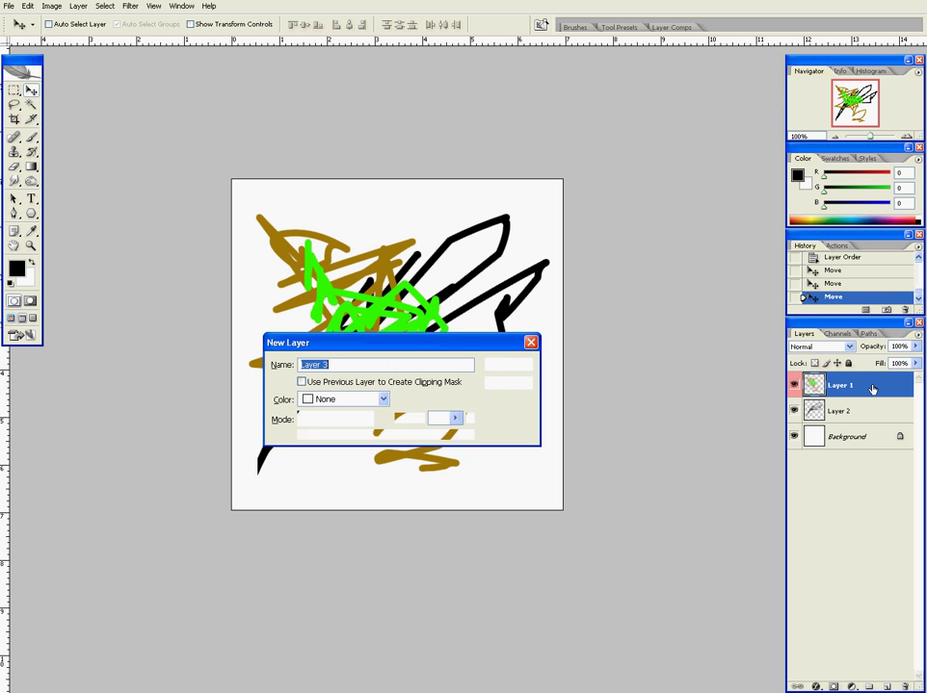
key("Return")
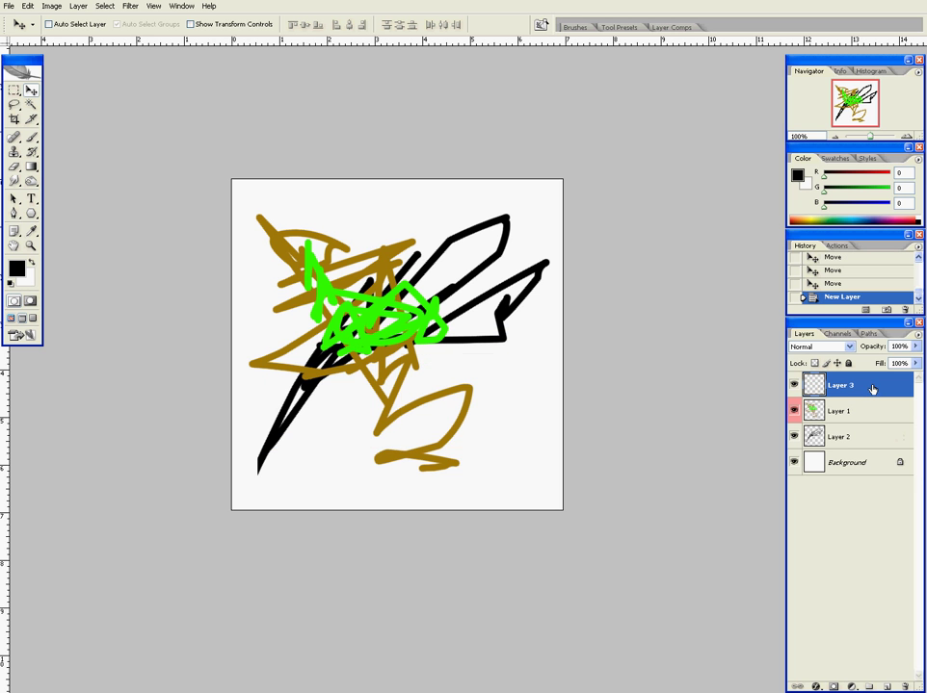
Set the foreground colour to blue #1861ac (RGB 24, 97, 172).
left_click(16, 268)
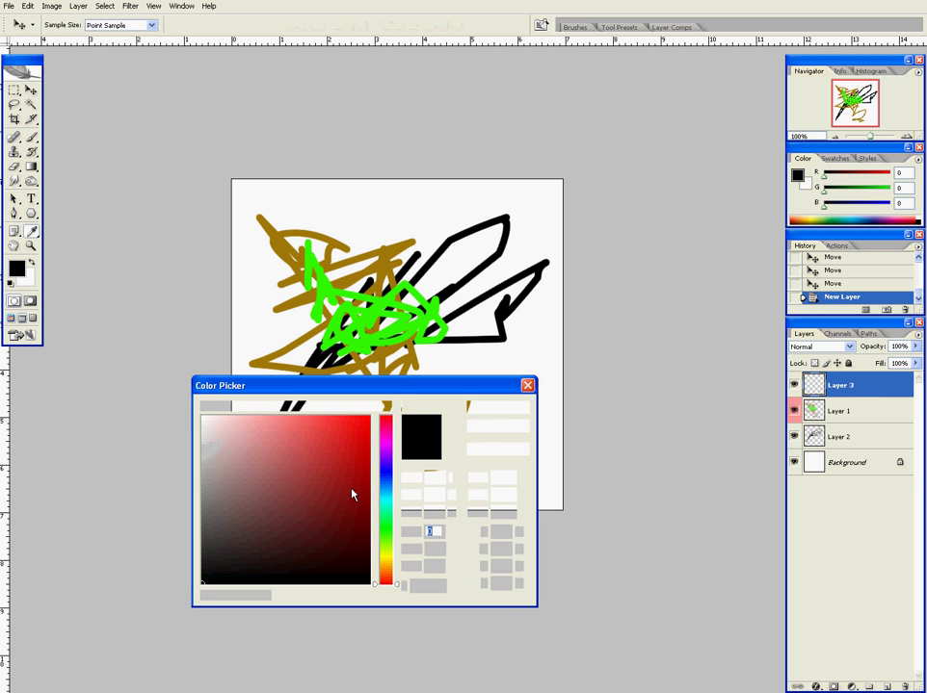
left_click(378, 487)
left_click(346, 470)
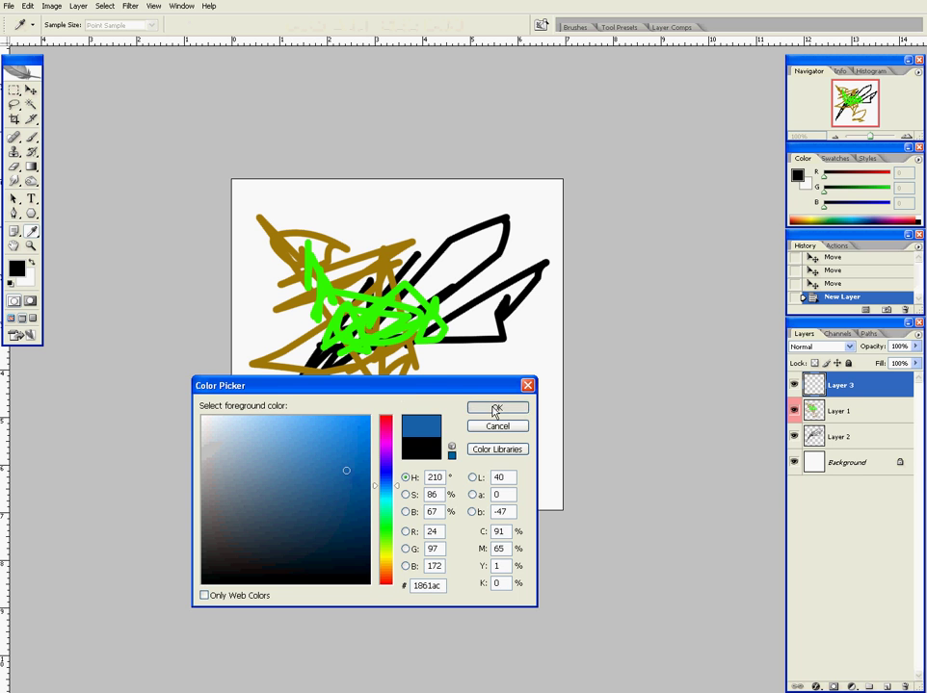
left_click(496, 407)
Paint blue scribbles across the canvas centre on Layer 3.
key("v")
key("b")
mouse_move(332, 318)
left_mouse_down()
mouse_move(385, 386)
mouse_move(539, 343)
left_mouse_up()
key("v")
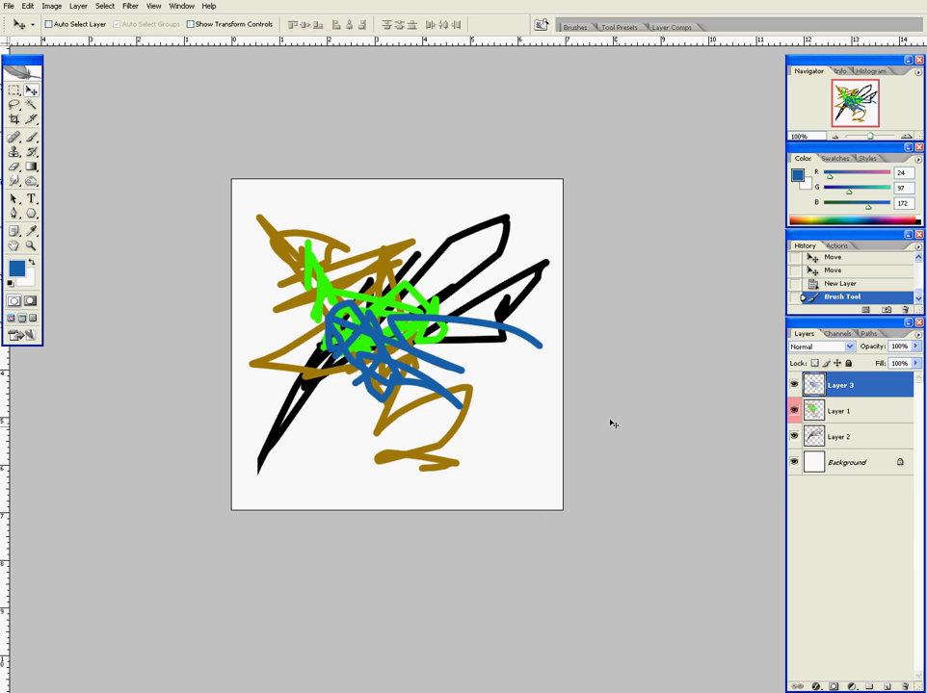
left_click(859, 413)
left_click(849, 439, "shift")
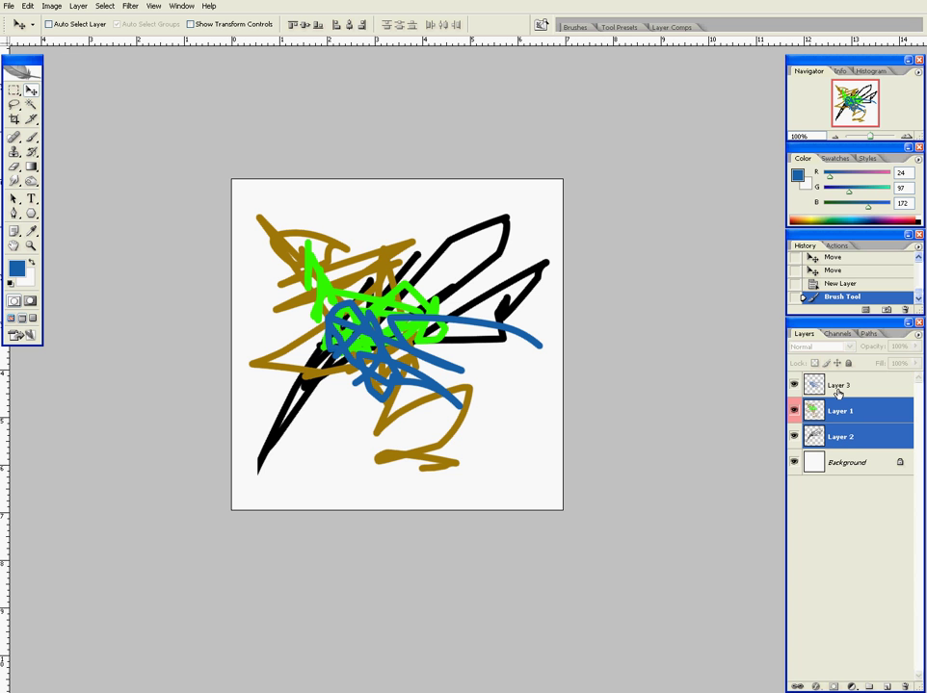
left_click(882, 413)
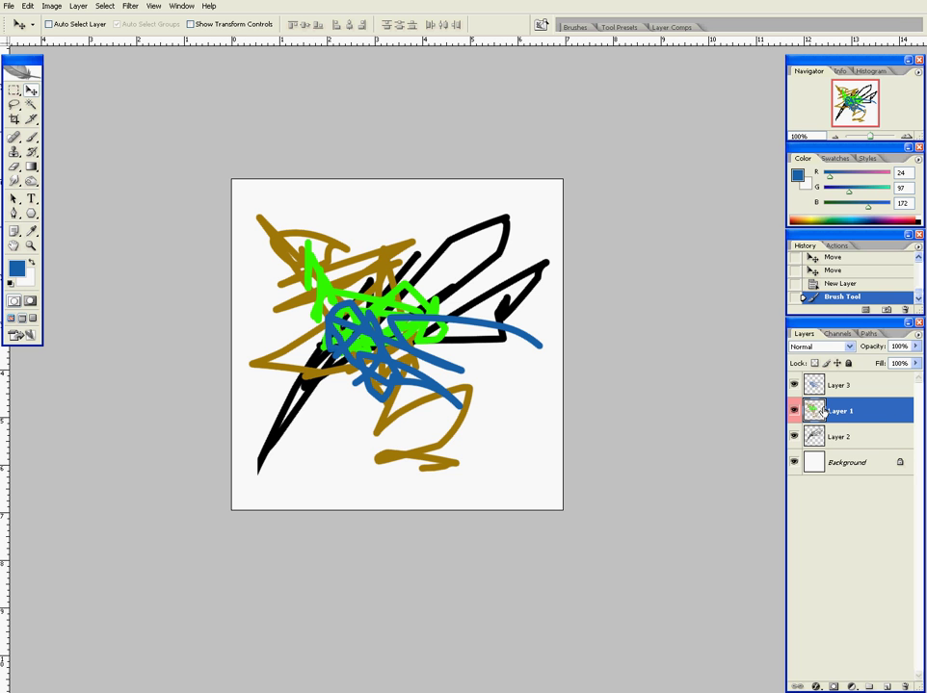
left_click(869, 438, "shift")
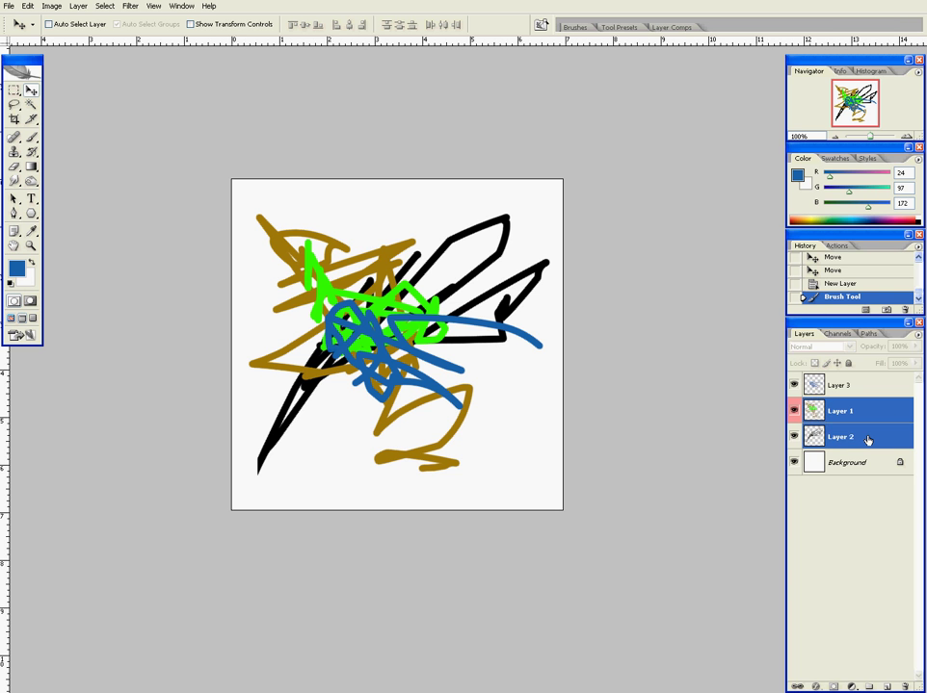
left_click_drag(865, 441, 843, 377)
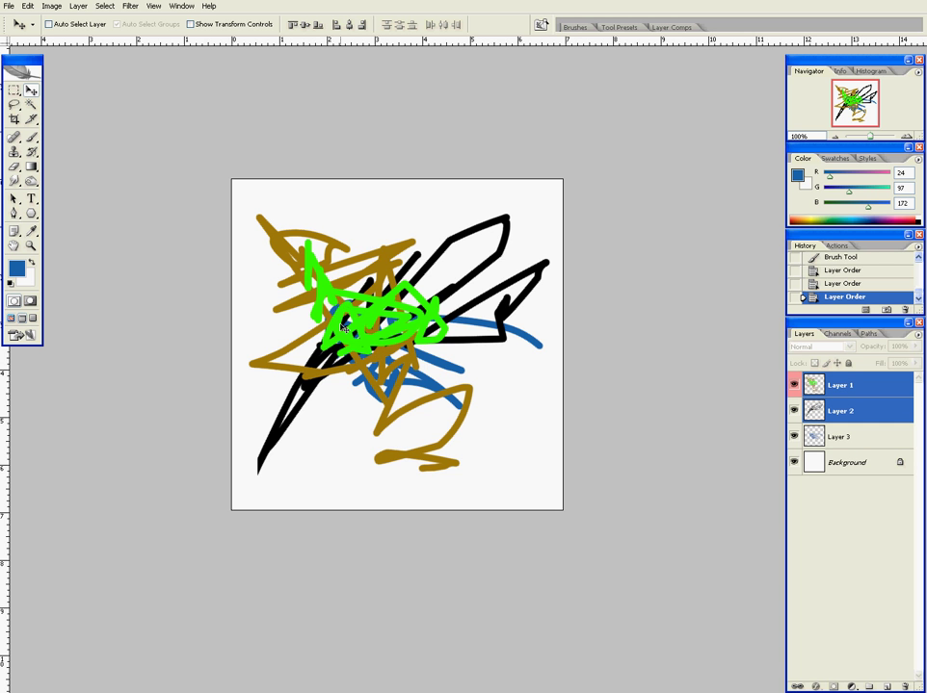
left_click(857, 437)
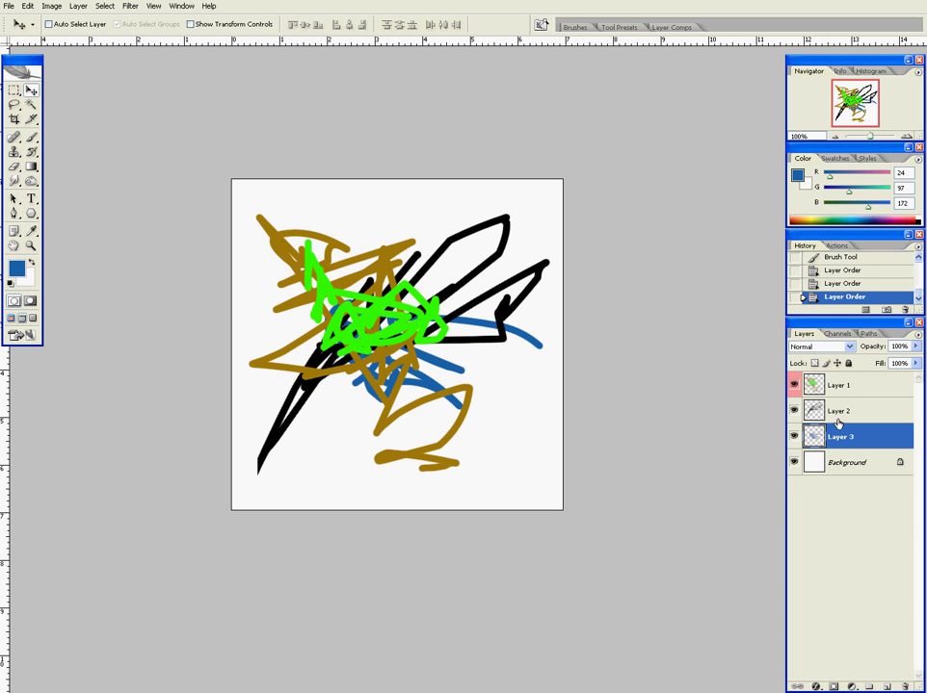
left_click(838, 420, "shift")
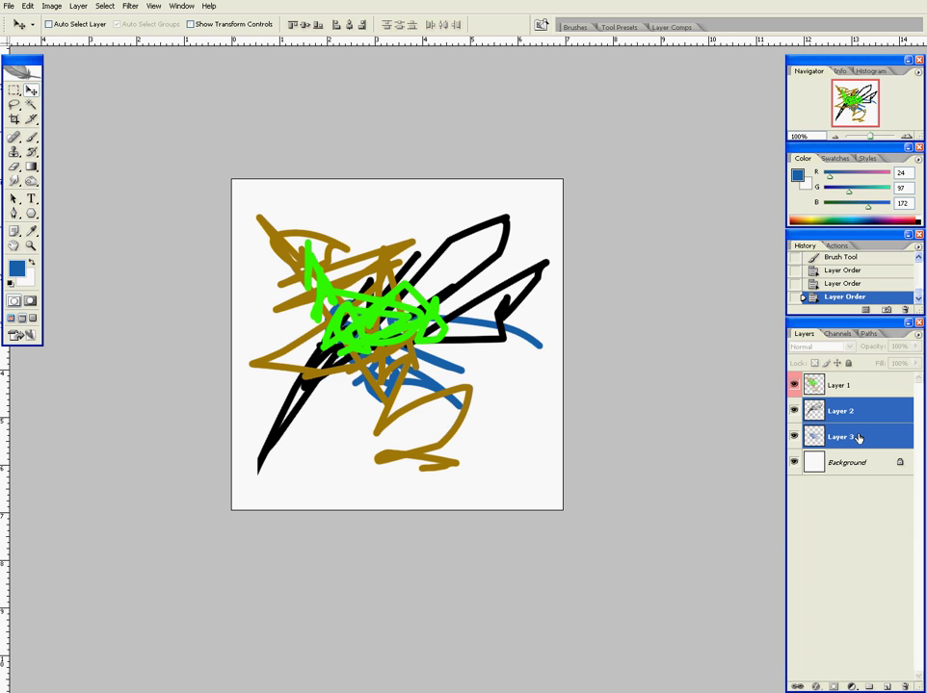
left_click_drag(857, 437, 845, 390)
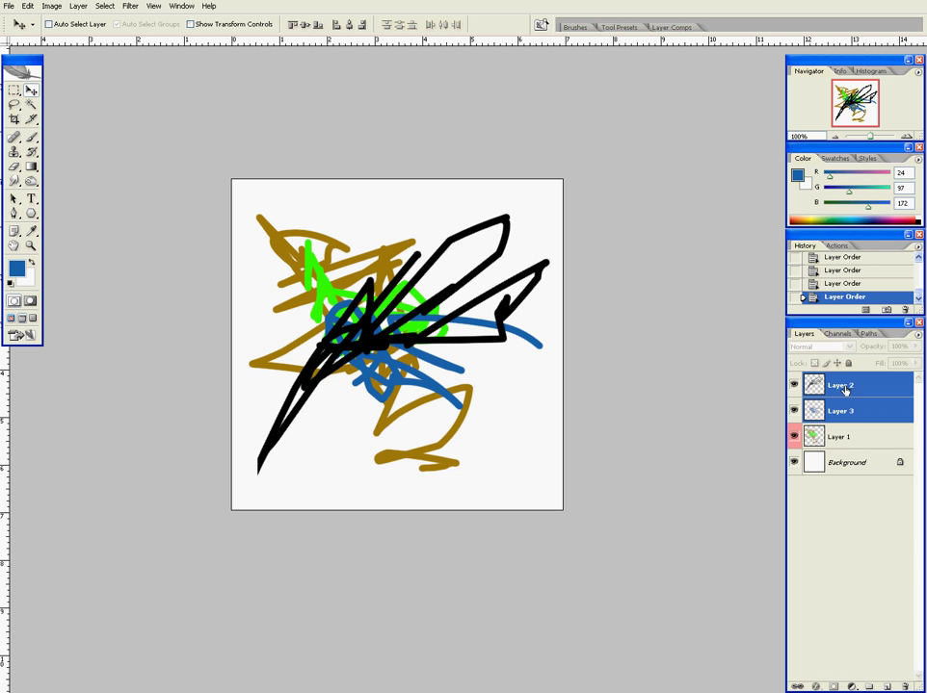
left_click(843, 437, "ctrl")
left_click(834, 387, "ctrl")
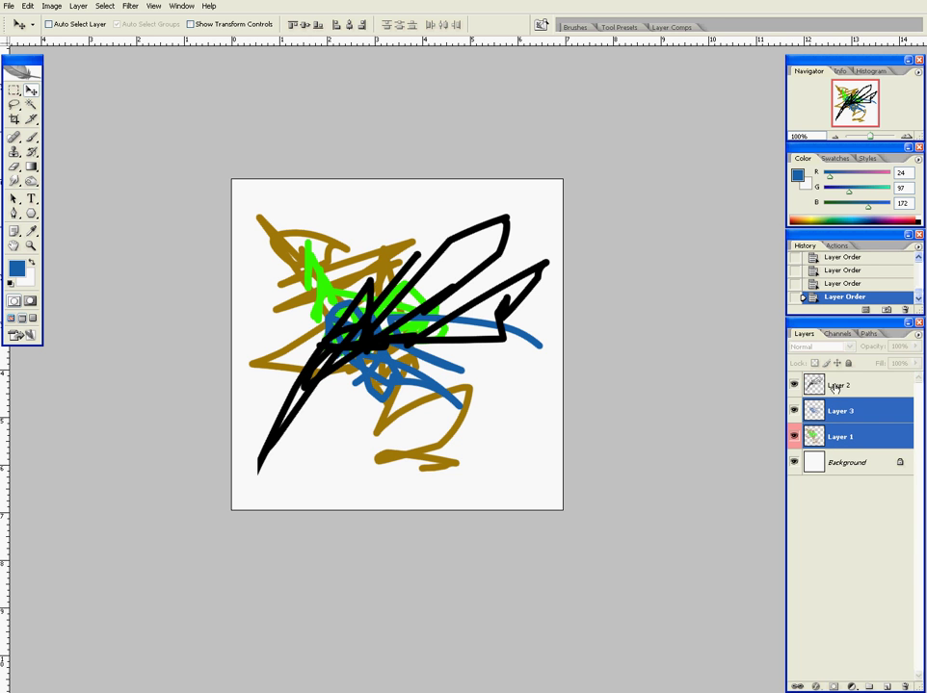
left_click_drag(838, 412, 838, 384)
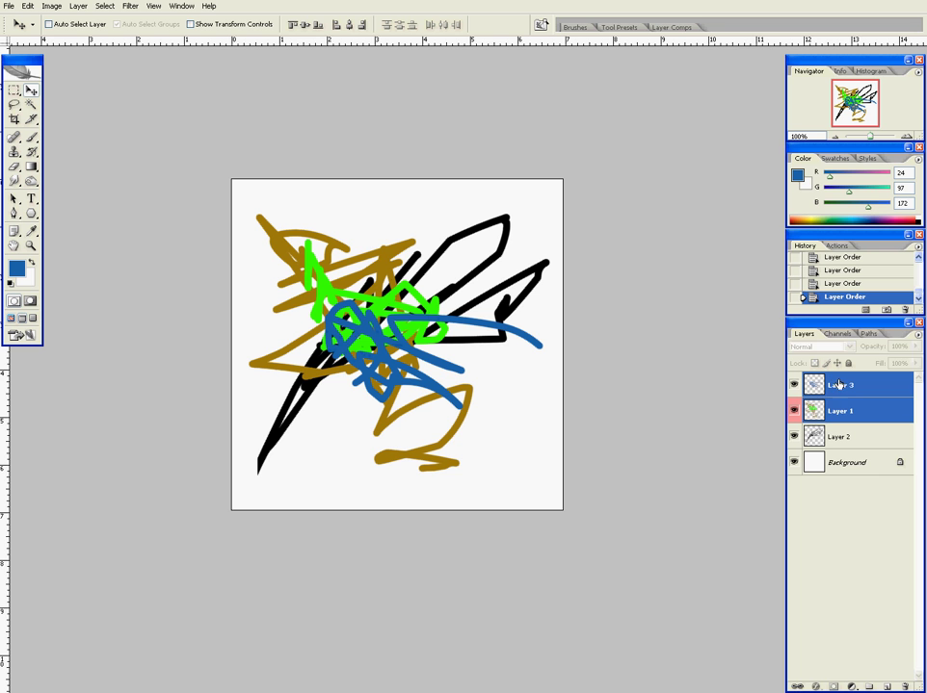
left_click(843, 388)
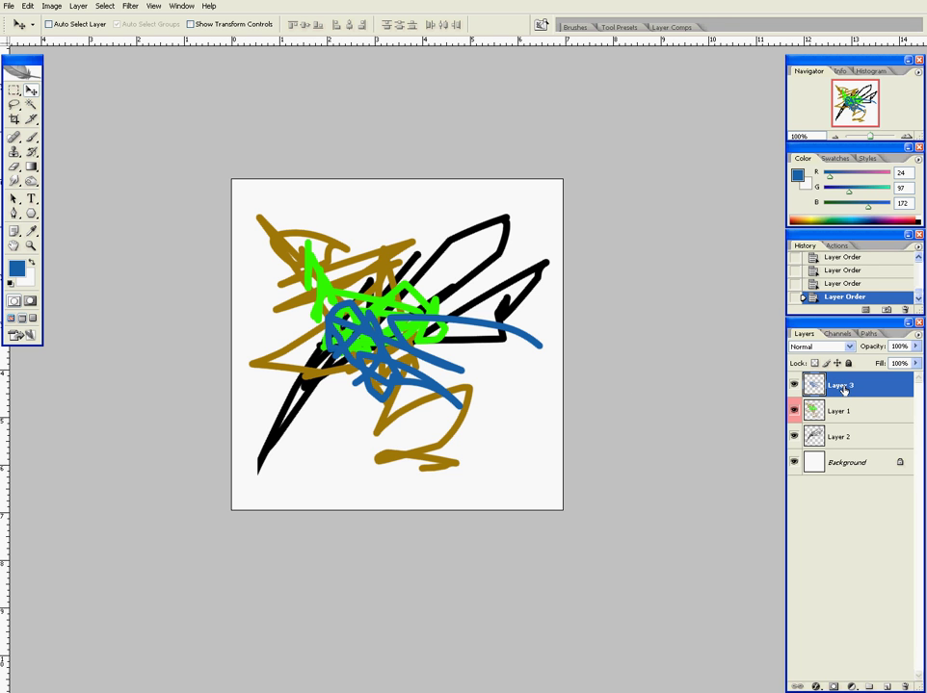
left_click_drag(493, 367, 497, 359)
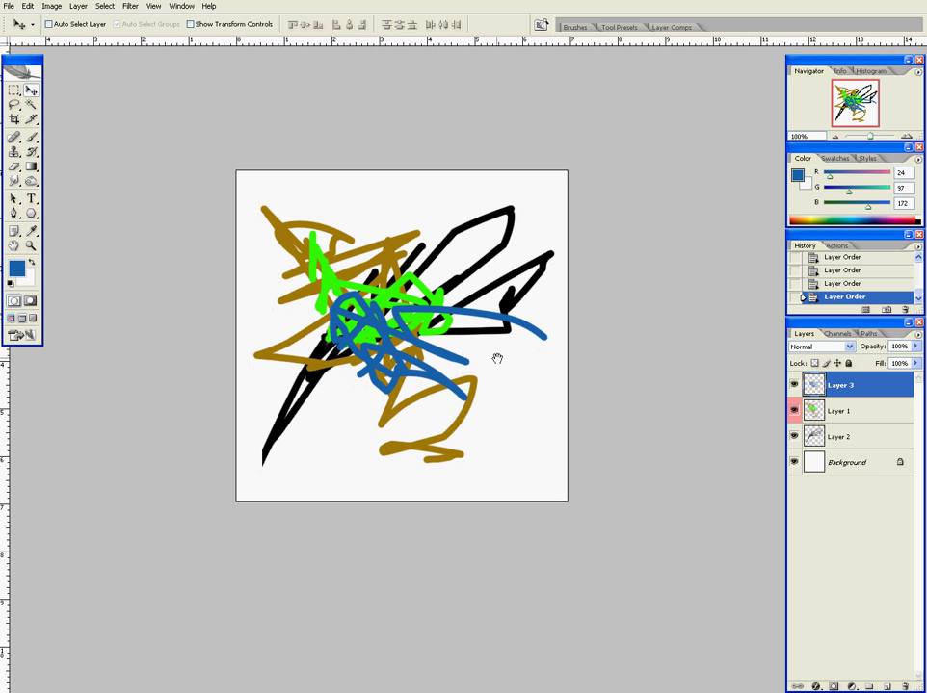